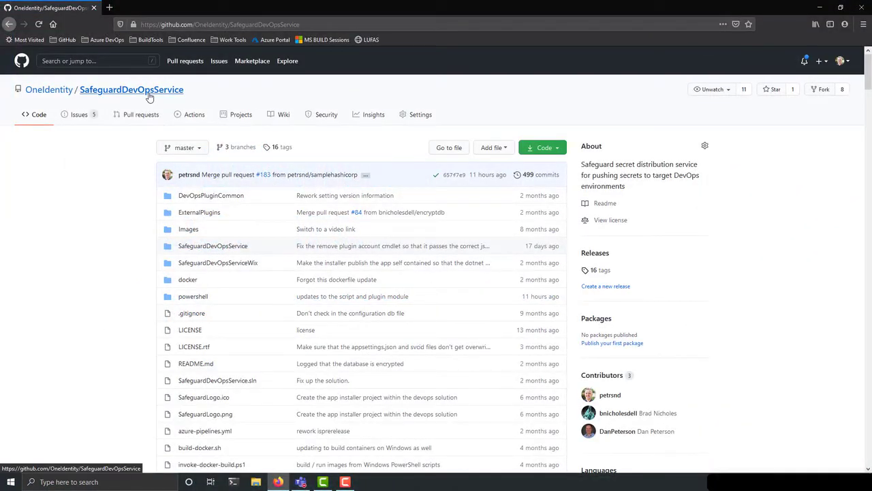
List the SafeguardDevOpsService 0.9.0.30276 release assets and bring up the remote desktop holding the installer
click(612, 286)
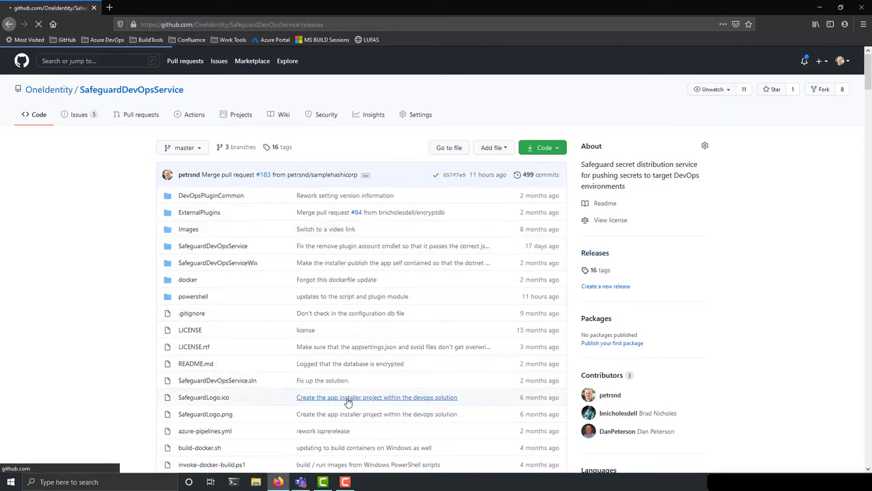
click(271, 430)
scroll(392, 390, down, 1)
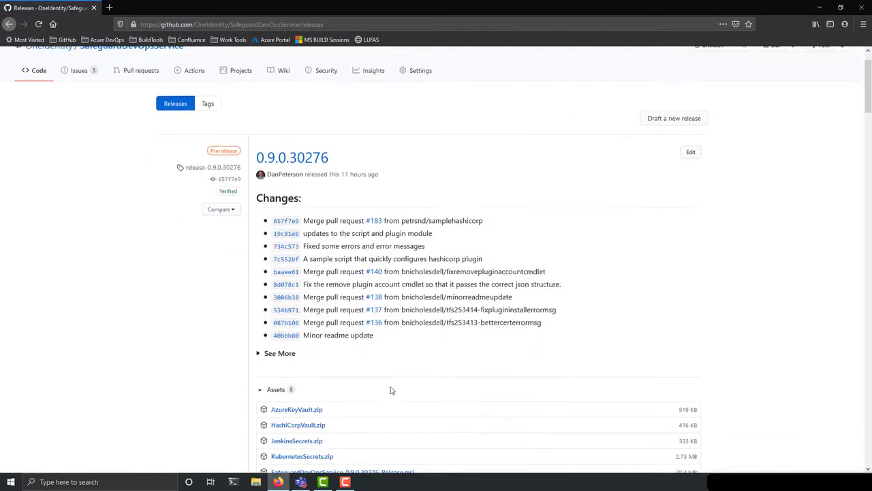
scroll(392, 390, down, 3)
drag(431, 333, 265, 332)
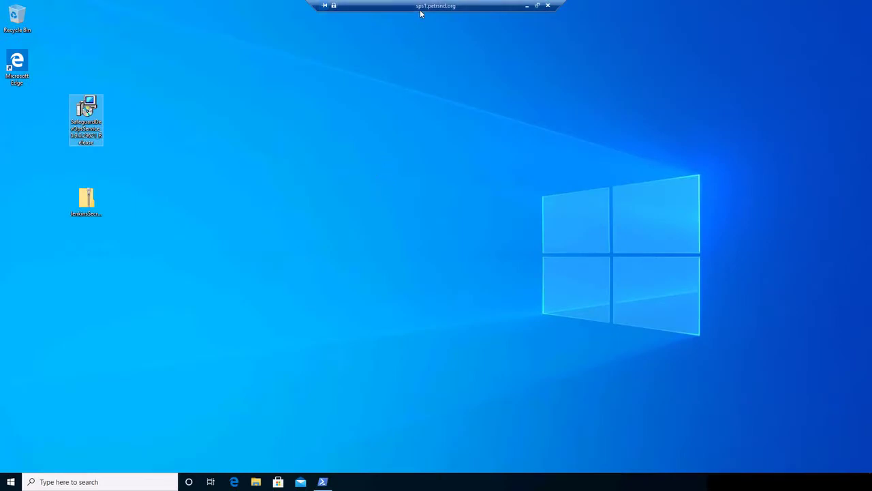
Run the SafeguardDevOpsService installer, accepting the license terms, through to completion
double_click(85, 138)
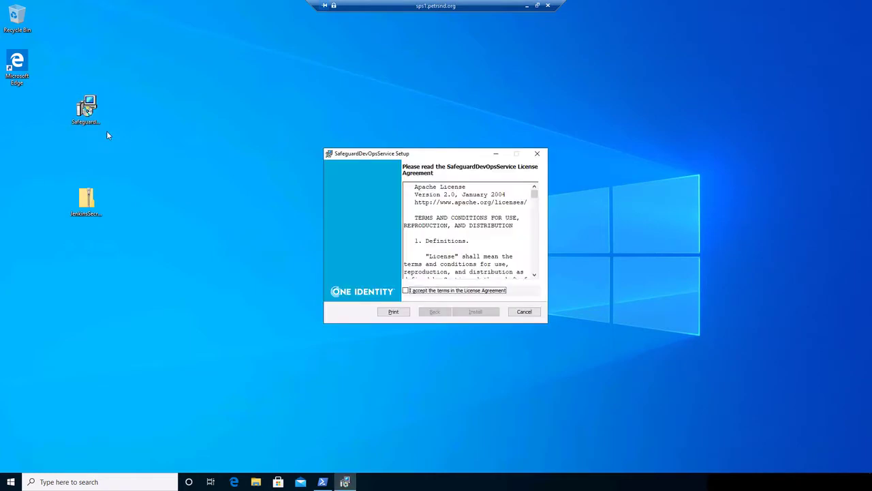
click(422, 291)
click(477, 313)
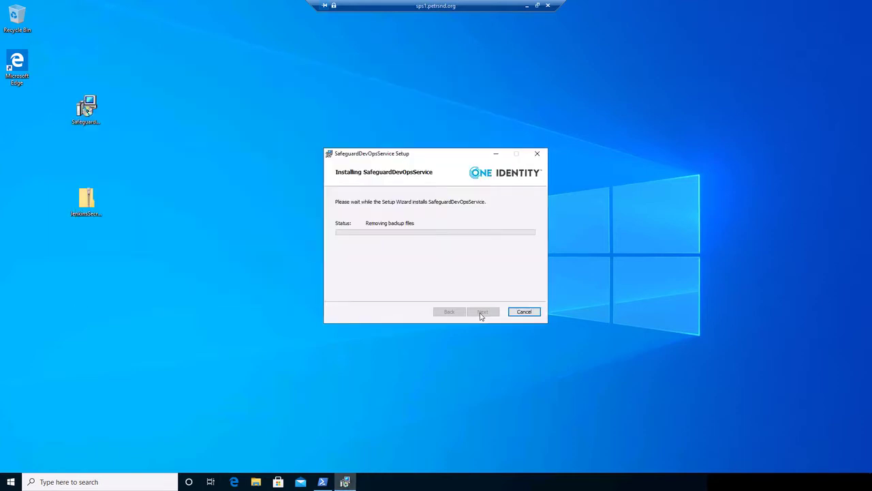
click(480, 312)
key(super)
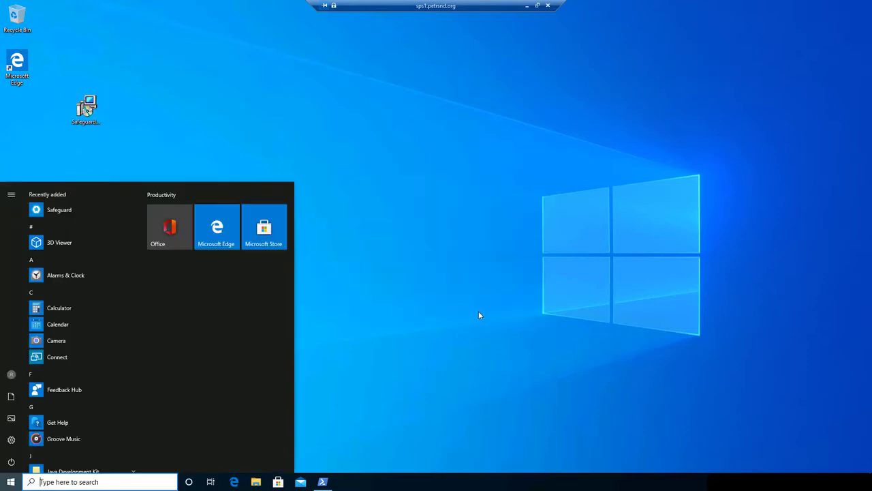
click(217, 229)
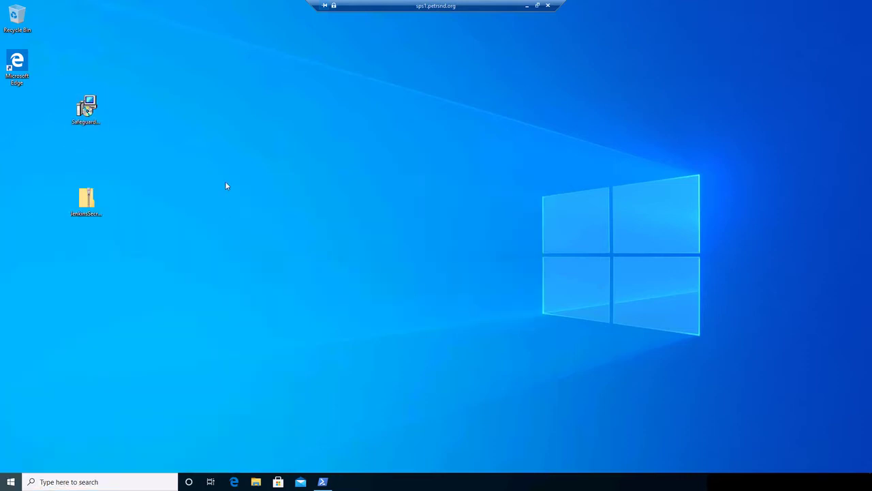
click(303, 54)
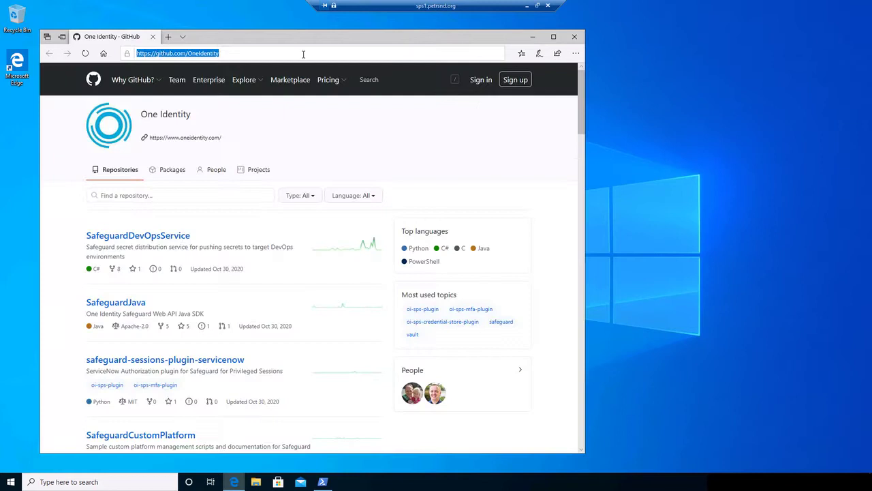
text(http)
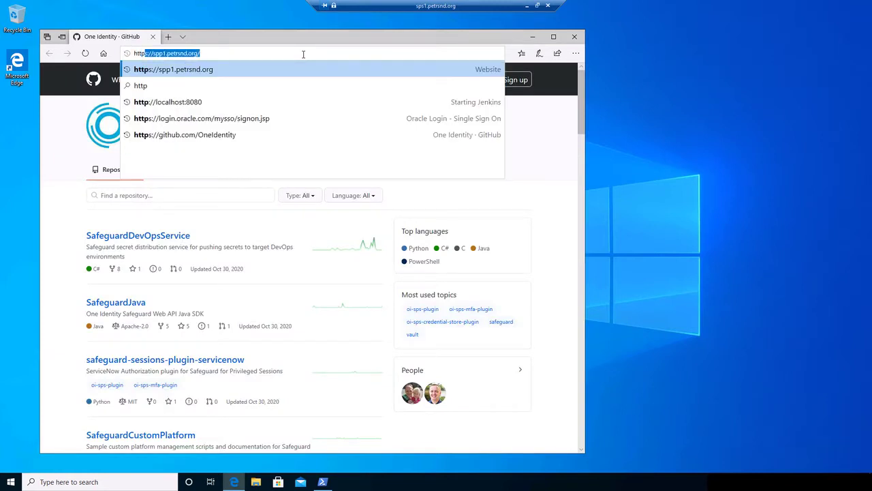
text(s://localh)
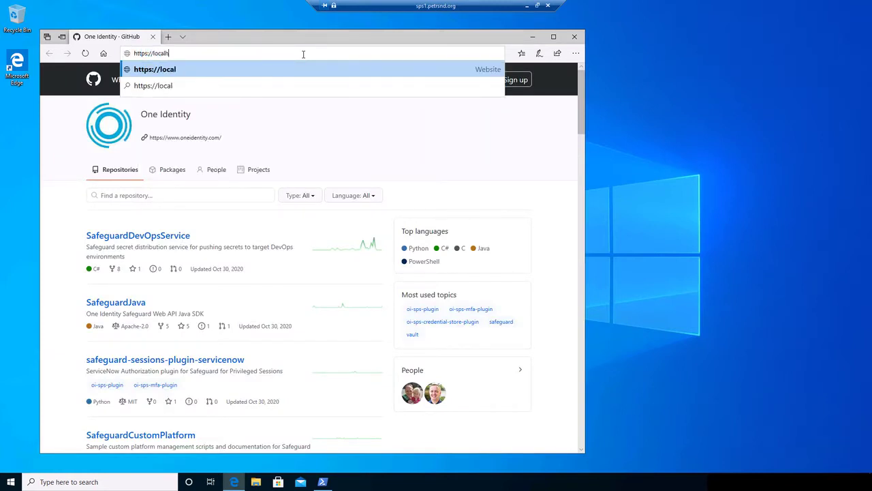
text(ost)
key(Return)
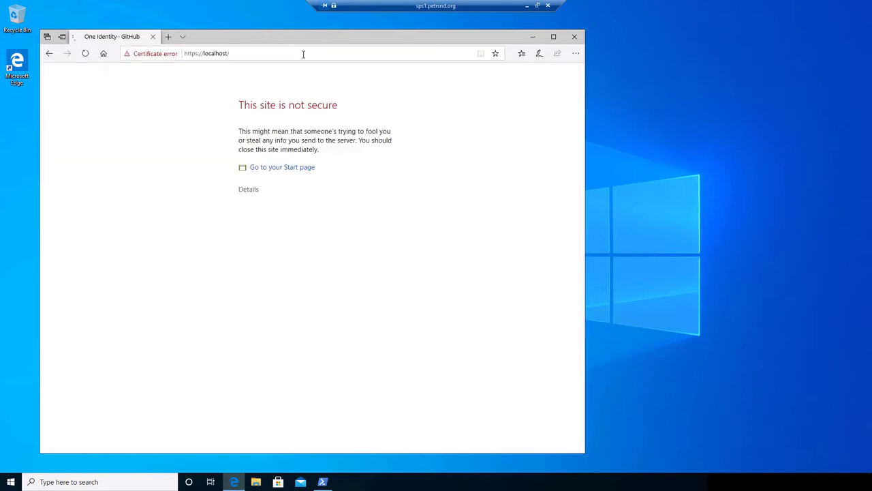
click(249, 191)
click(271, 276)
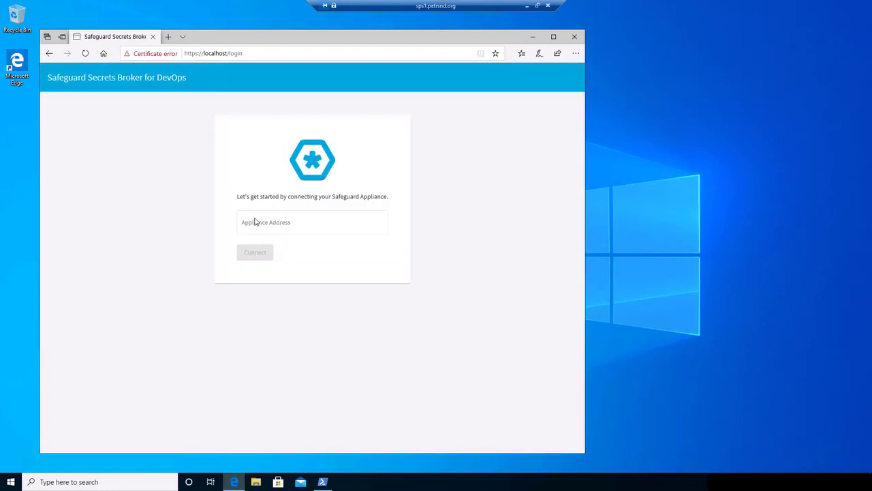
Connect the broker to appliance address spp1.petrsnd.org
click(288, 223)
text(spp1)
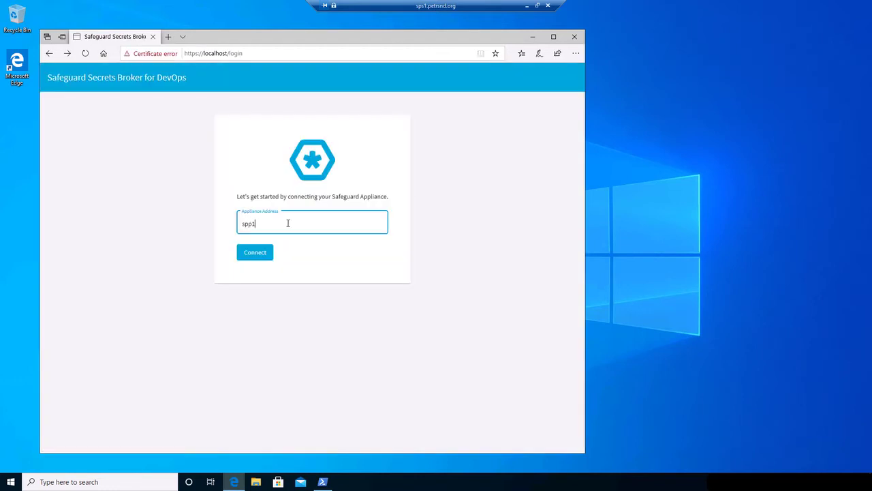
text(.petrsnd.org)
click(264, 254)
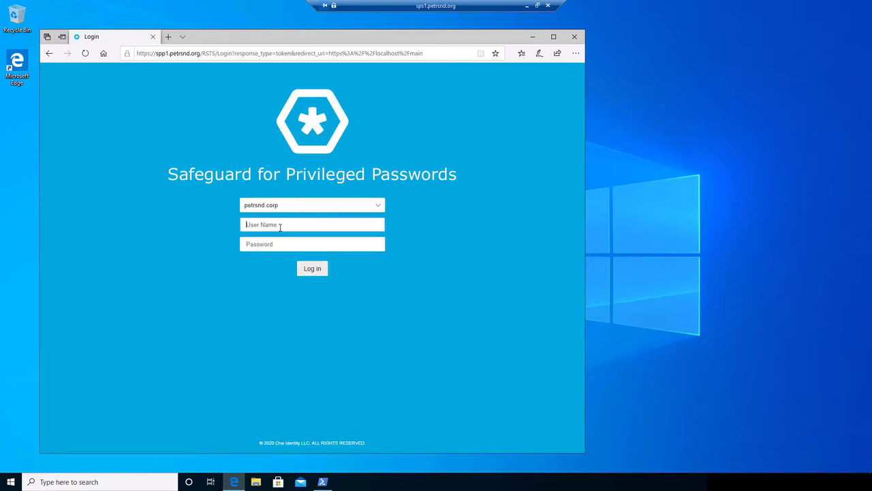
Sign in on the SPP login page with the account user name and password
text(petrsnd)
key(Tab)
text(****)
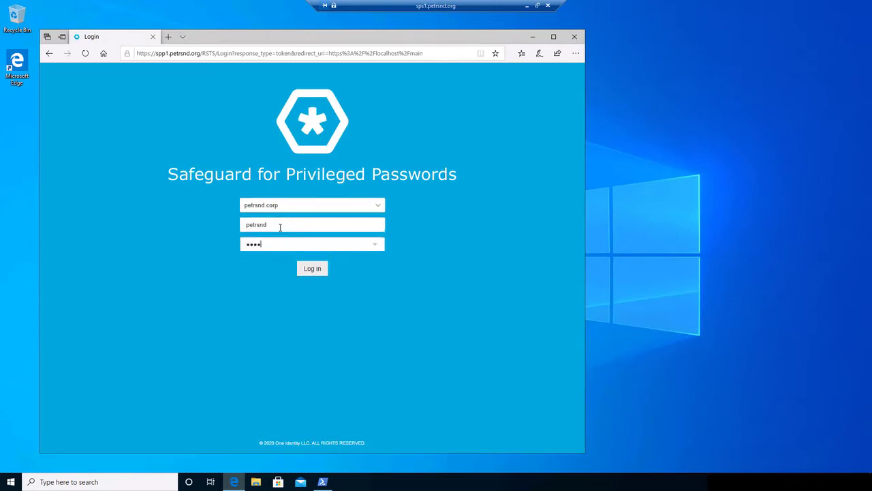
text(*****)
key(Return)
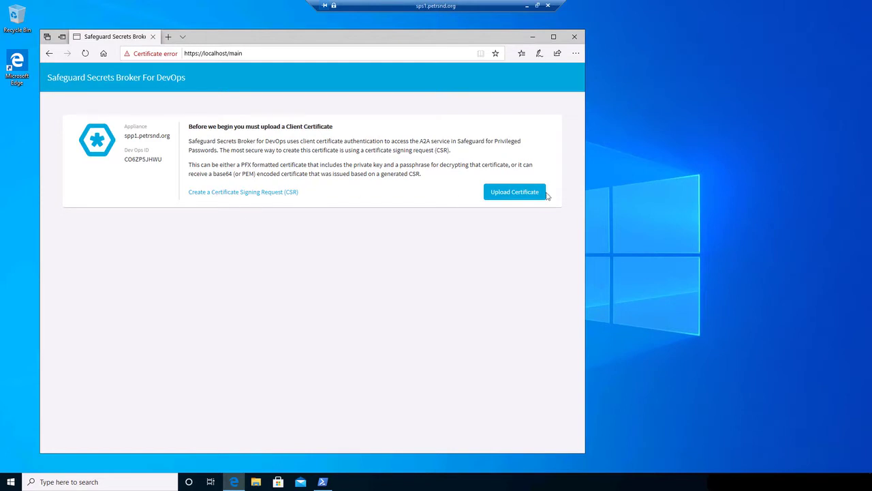
Upload the RedUser.p12 client certificate from C:\Users\<user> with its passphrase
click(516, 197)
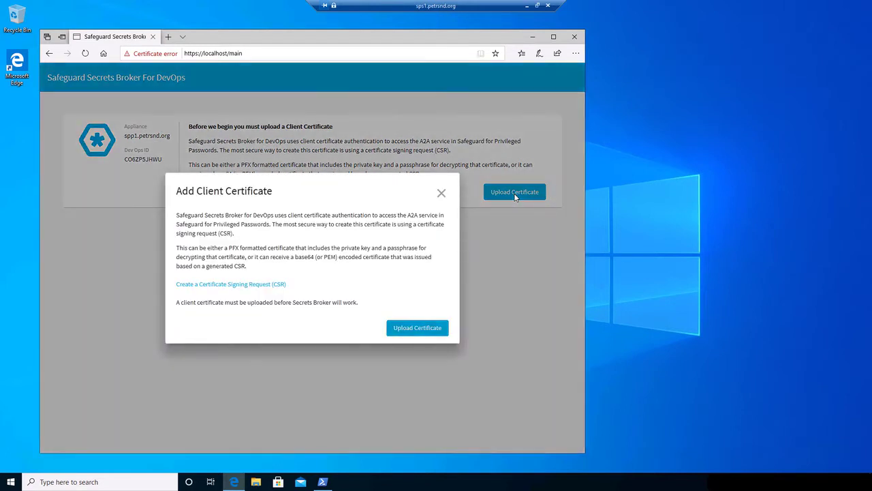
click(412, 331)
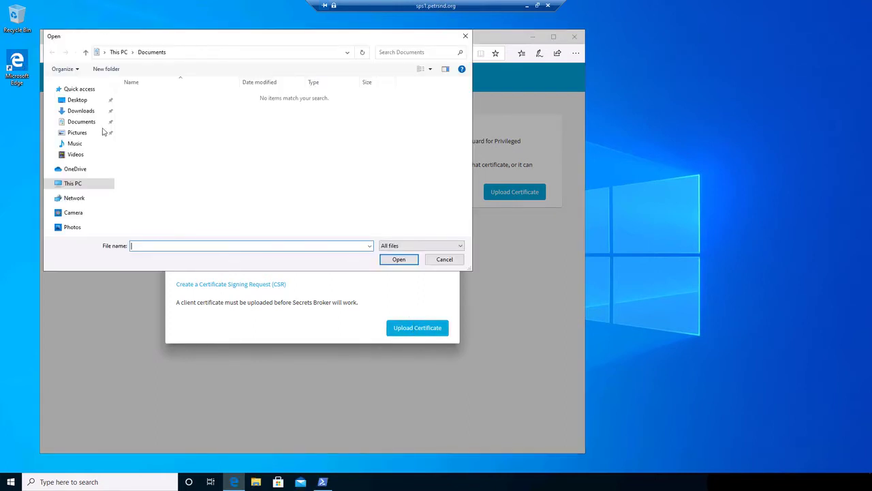
mouse_move(81, 121)
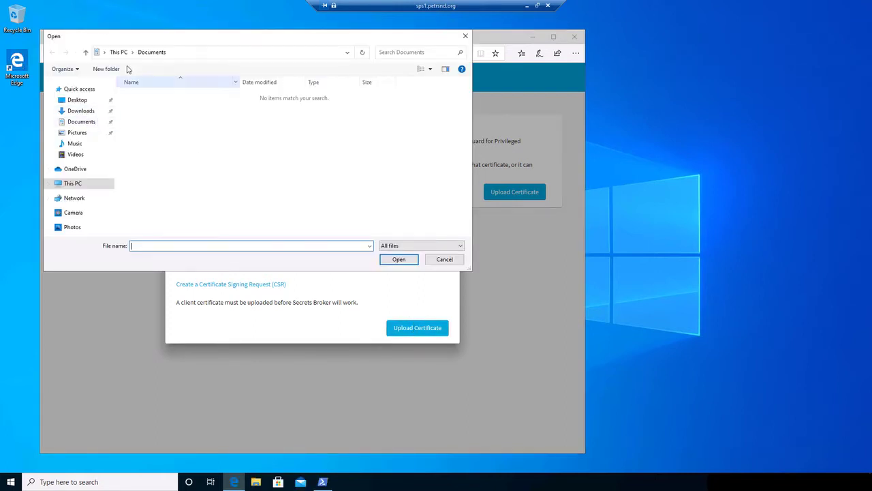
click(119, 52)
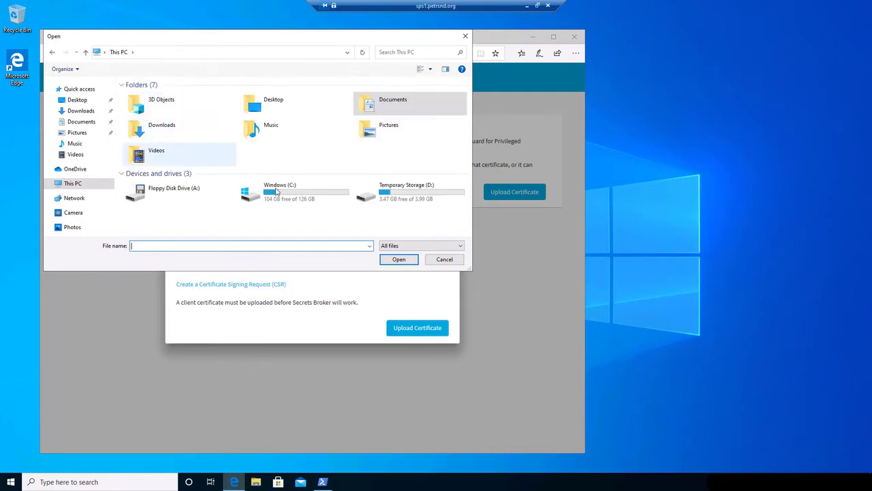
double_click(259, 191)
double_click(154, 135)
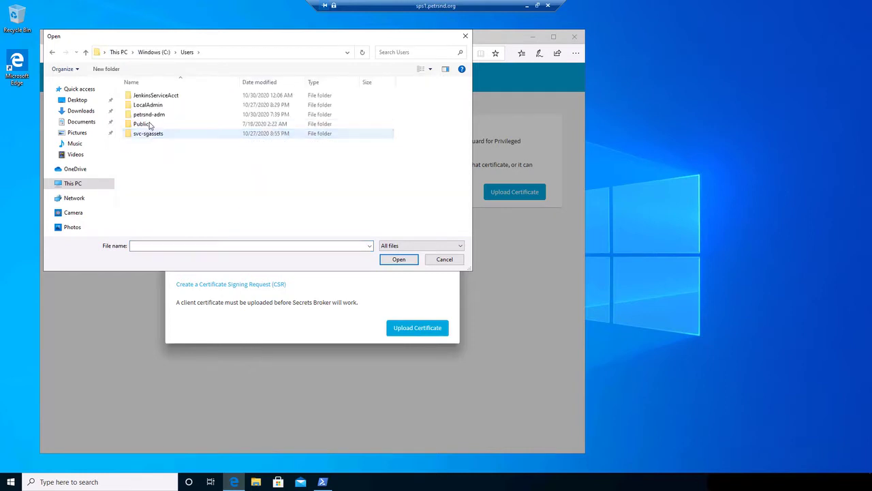
double_click(149, 115)
click(143, 220)
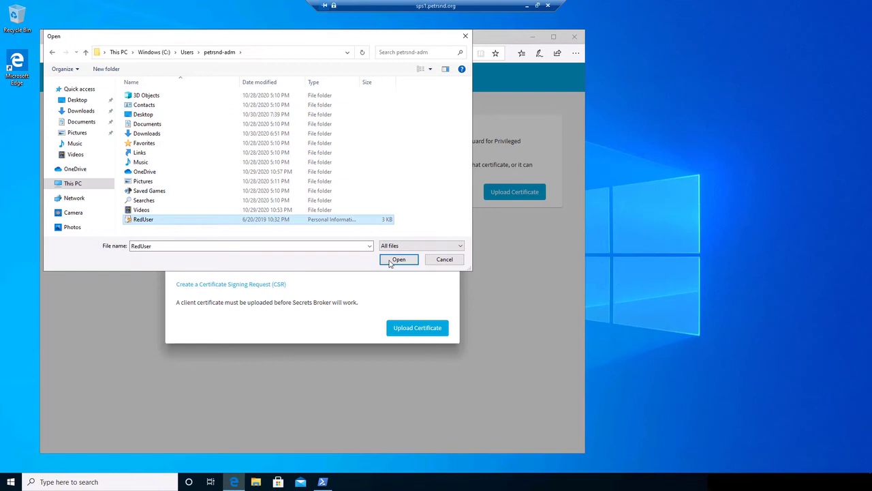
click(399, 259)
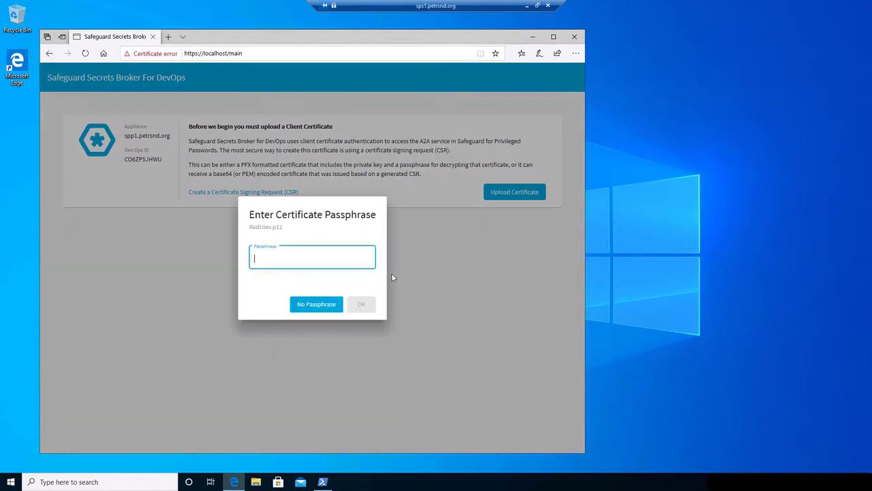
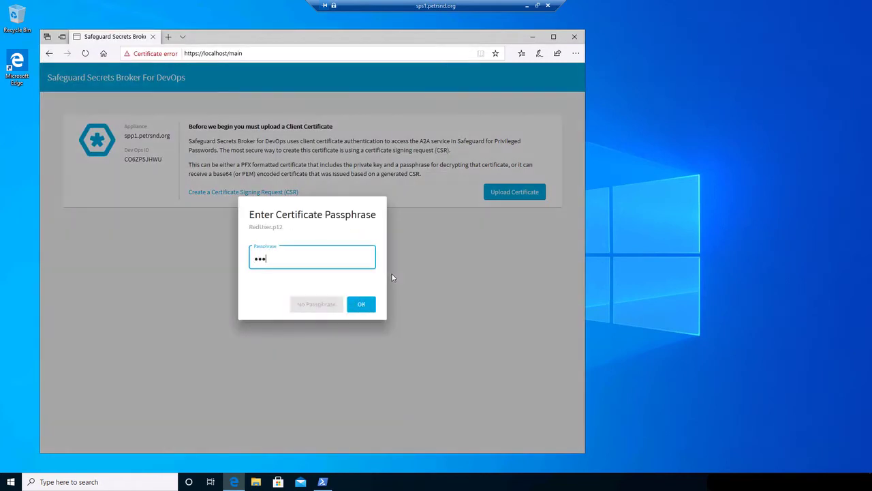
click(359, 305)
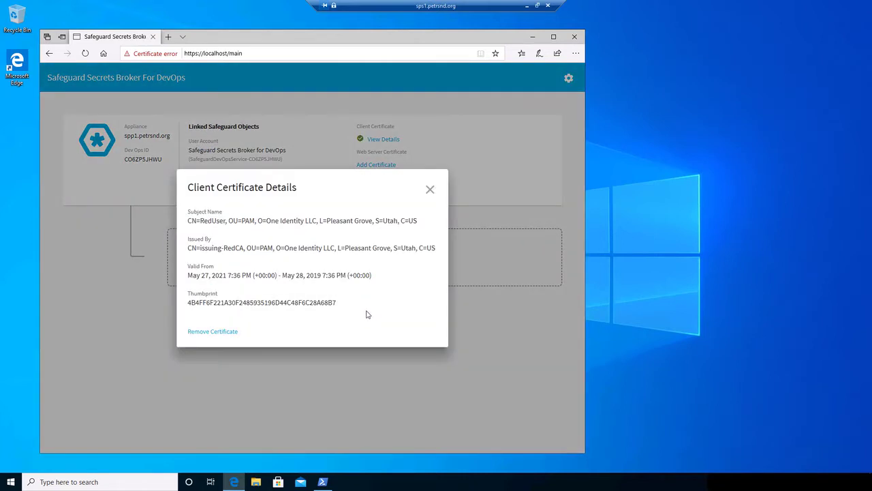
Upload the JenkinsSecrets plugin zip from the Desktop and open its configuration
click(430, 189)
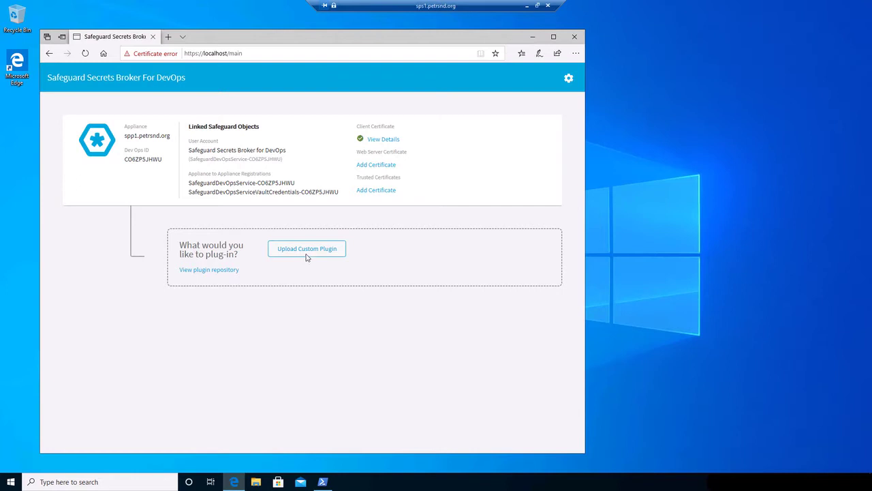
click(308, 254)
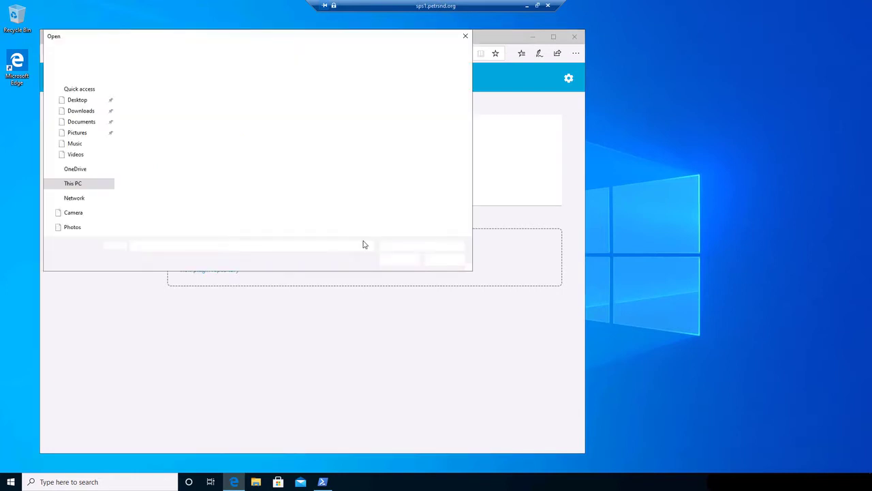
click(80, 101)
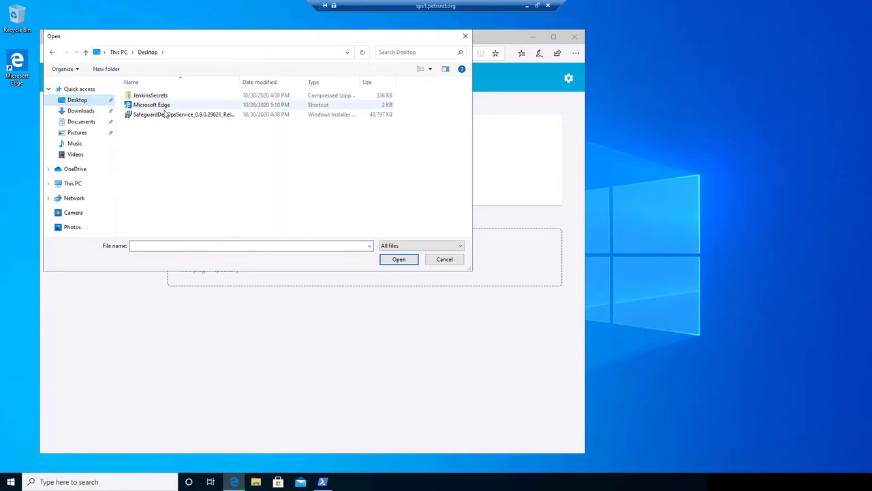
click(162, 97)
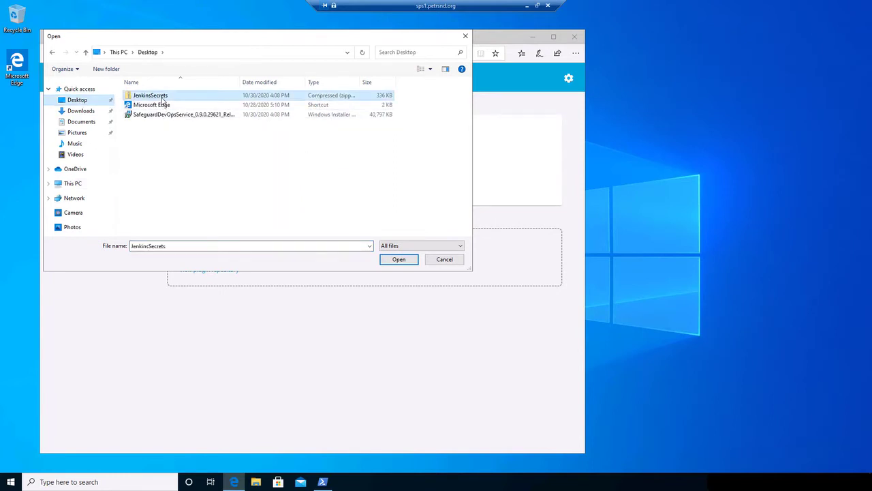
click(400, 260)
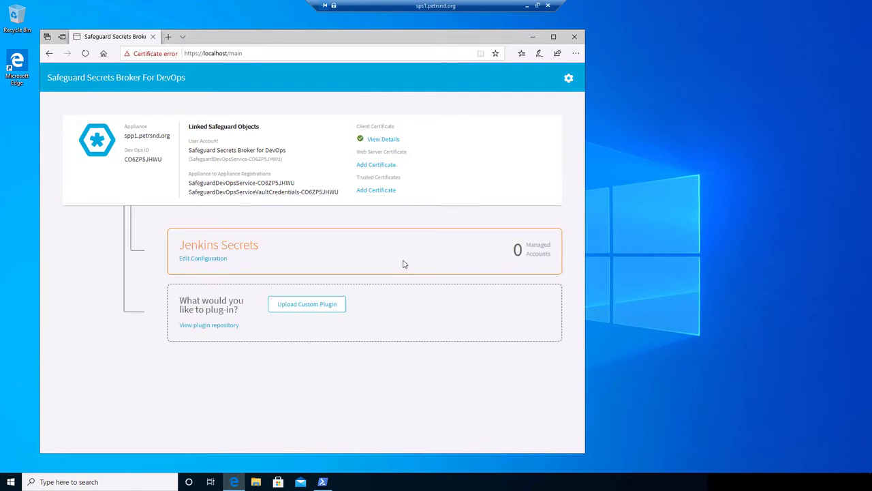
click(206, 259)
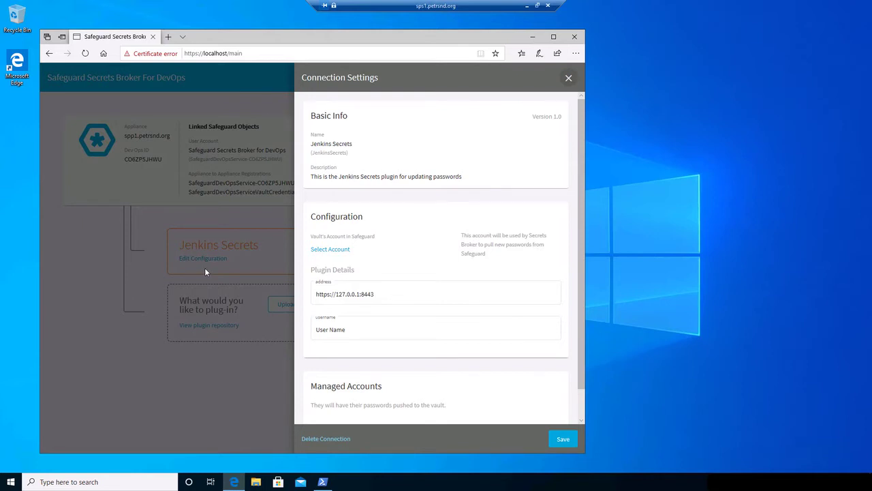
Replace the 127.0.0.1:8443 address with jenkins-linux.petrsnd.org and set the username to User
click(376, 293)
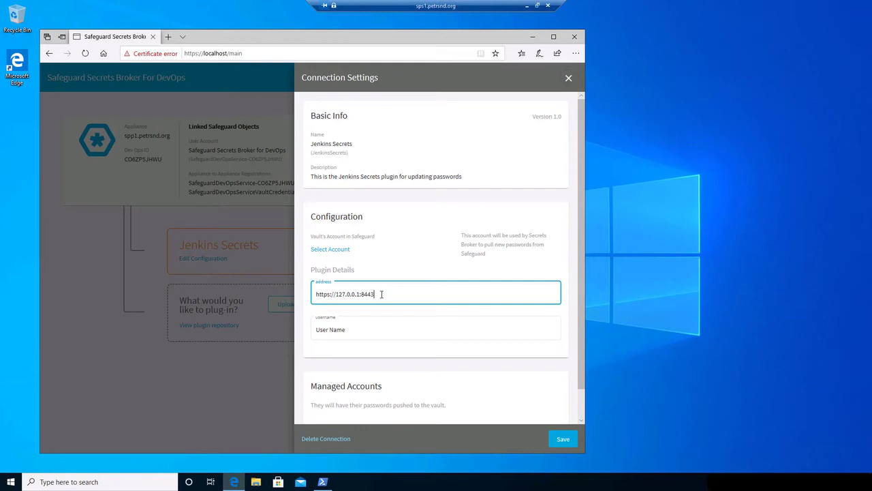
drag(382, 294, 336, 294)
text(jenkins-linux)
text(.petrs)
text(nd.org)
click(346, 328)
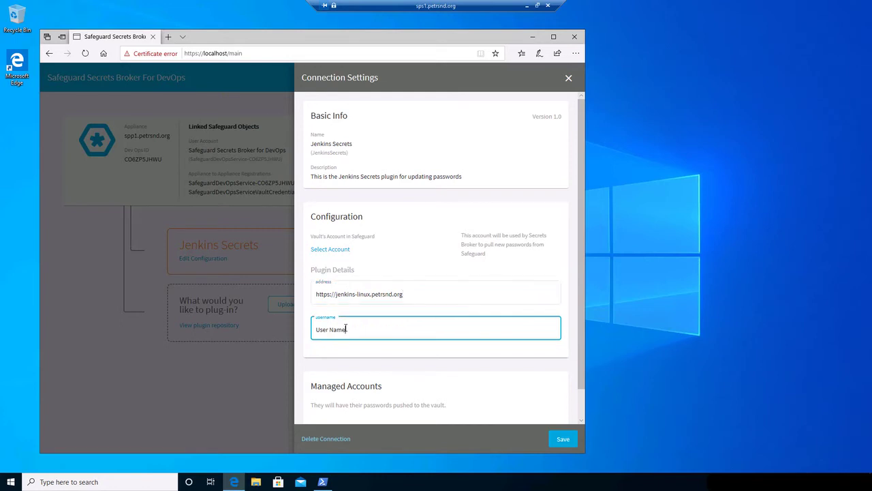
triple_click(347, 328)
text(User)
scroll(400, 321, down, 1)
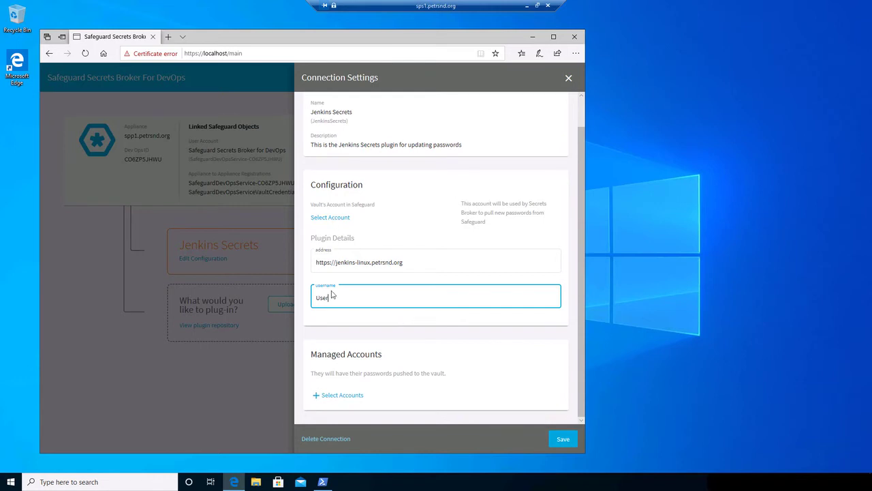
Choose the jenkins vault account user and set the plugin username to user
click(330, 217)
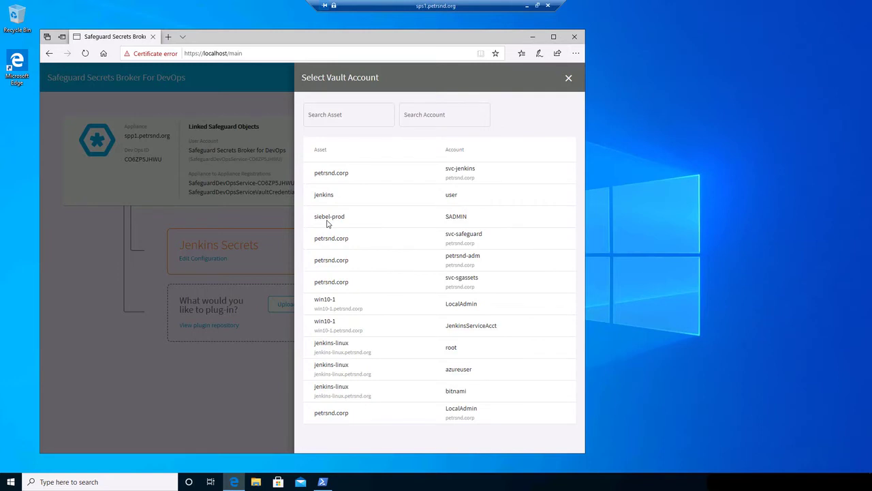
click(325, 197)
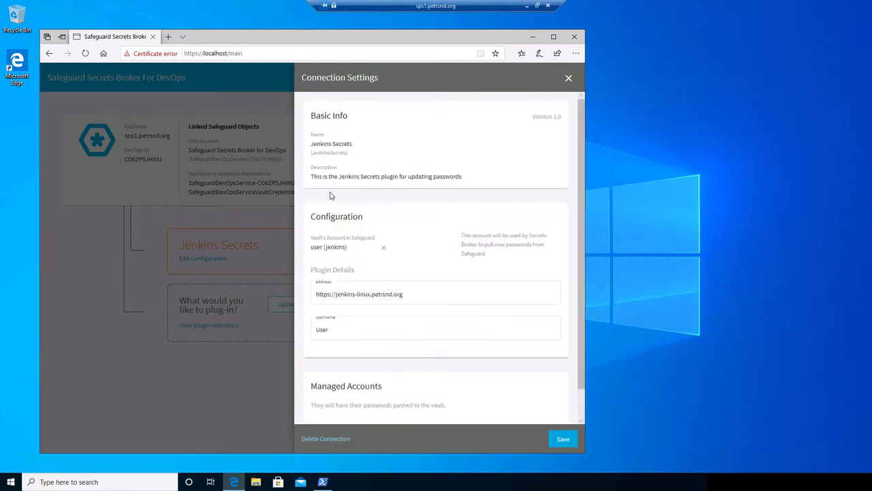
click(335, 333)
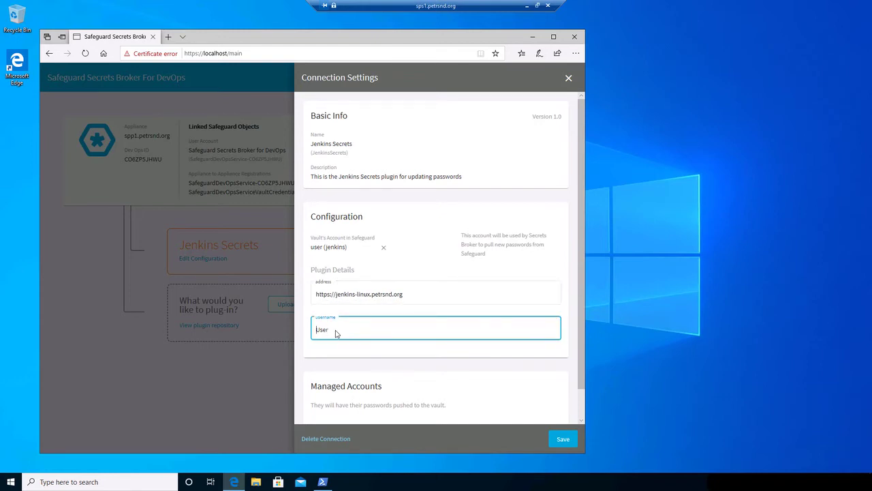
text(user)
click(385, 310)
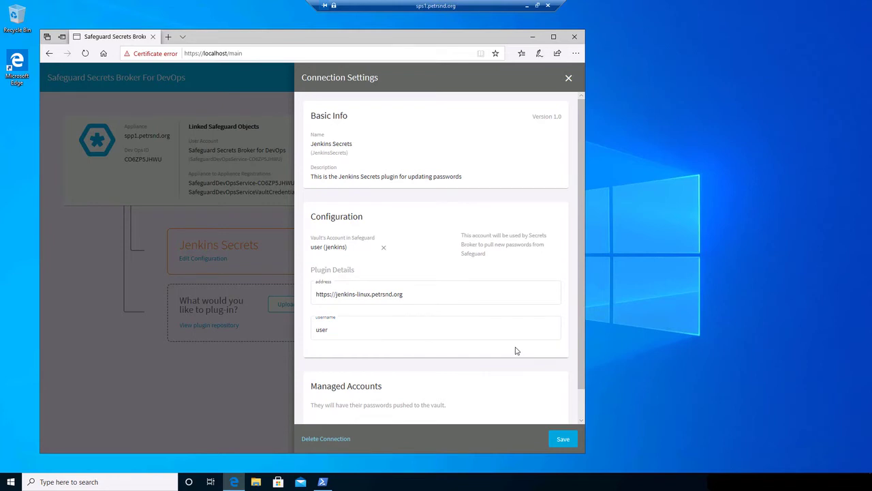
scroll(516, 351, down, 1)
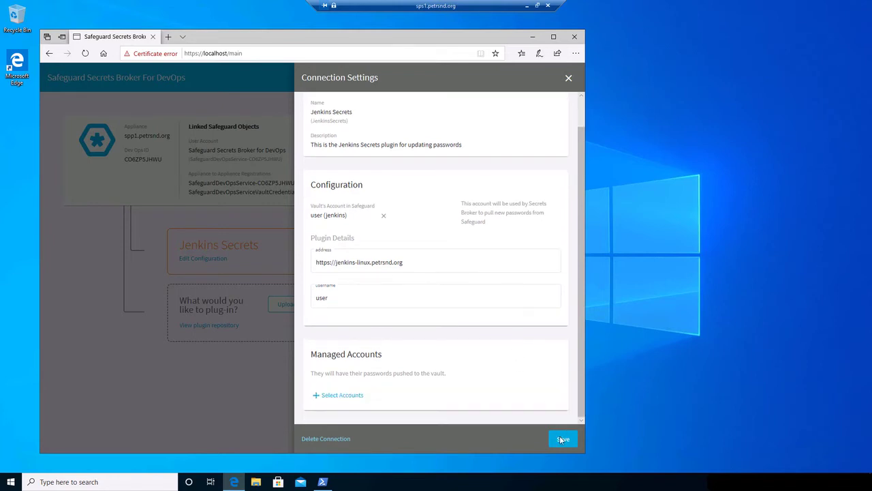
Add siebel-prod SADMIN as the managed account and save the Jenkins Secrets settings
click(332, 396)
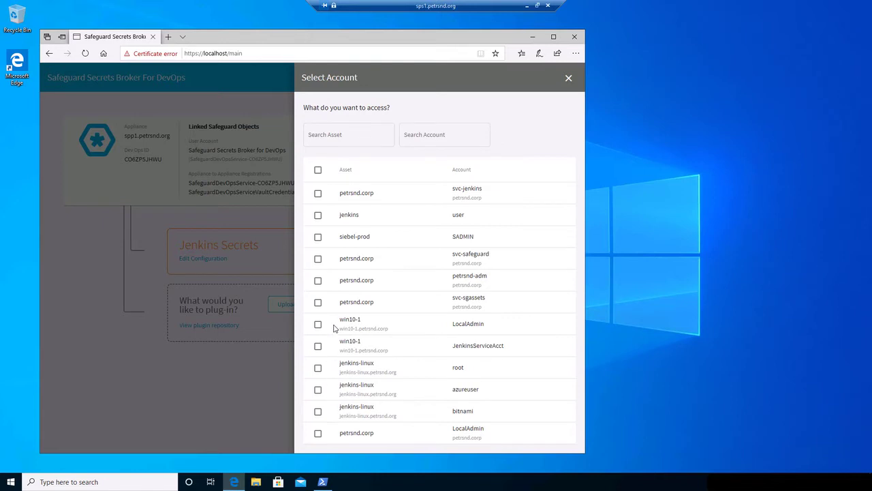
click(318, 237)
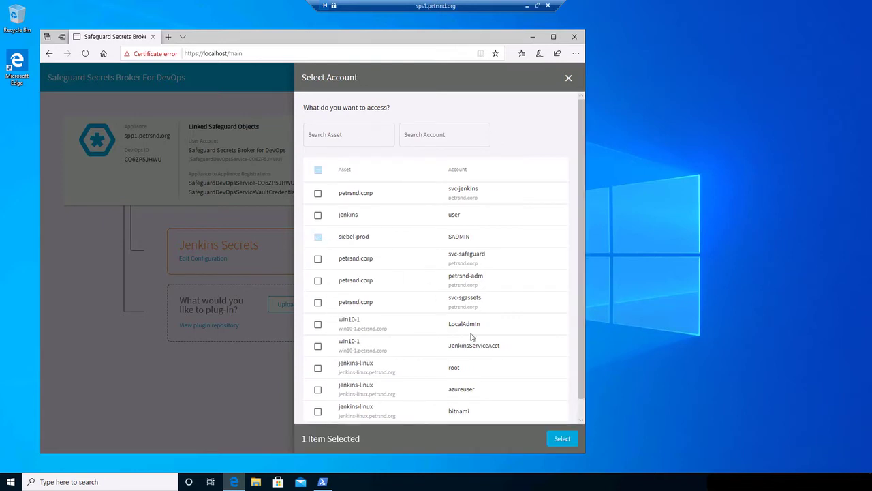
click(560, 440)
click(561, 440)
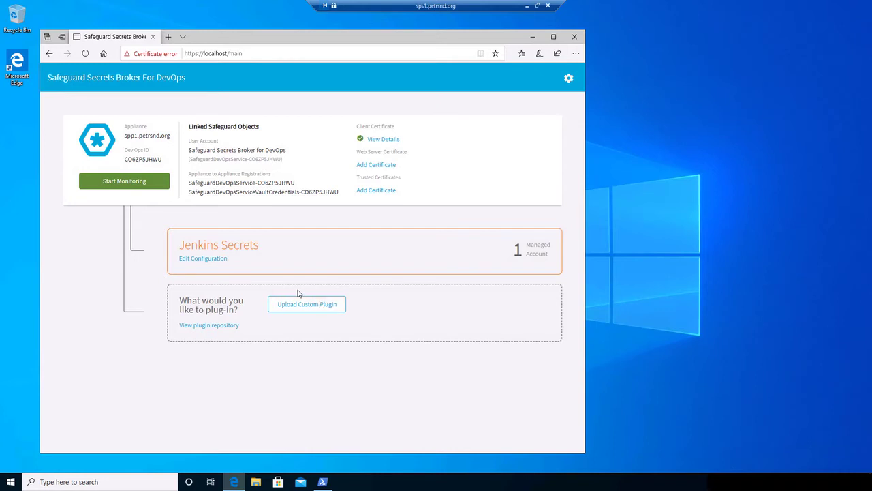
Start monitoring Safeguard for password changes
click(128, 182)
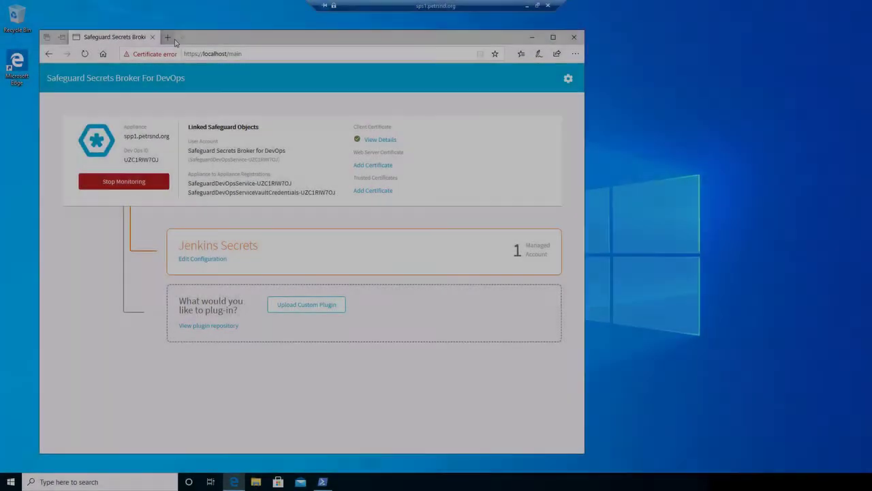
Go to the Jenkins site jenkins-linux.petrsnd.org in a new Edge tab
click(168, 36)
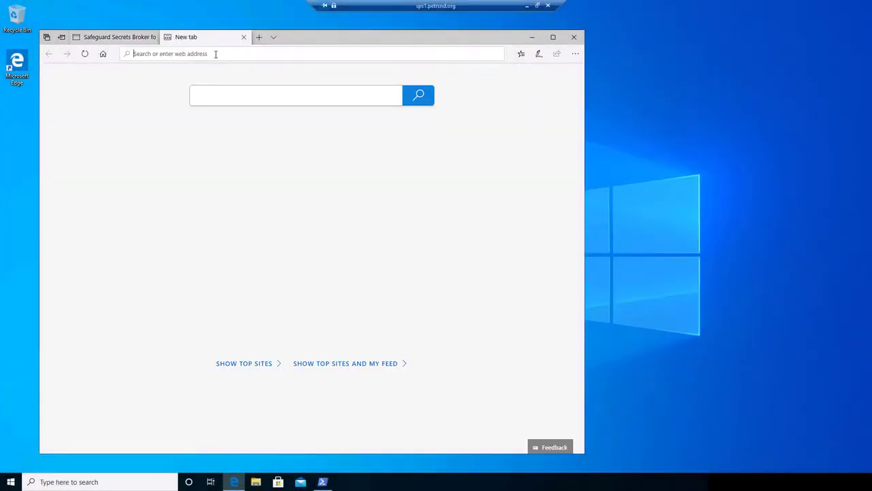
text(http)
key(Return)
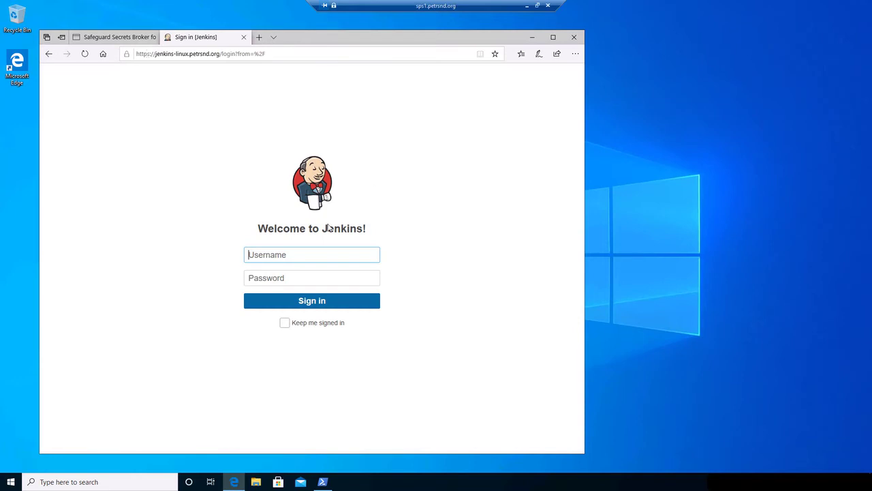
Sign in to Jenkins with the account e-mail and password
key(Tab)
text(**)
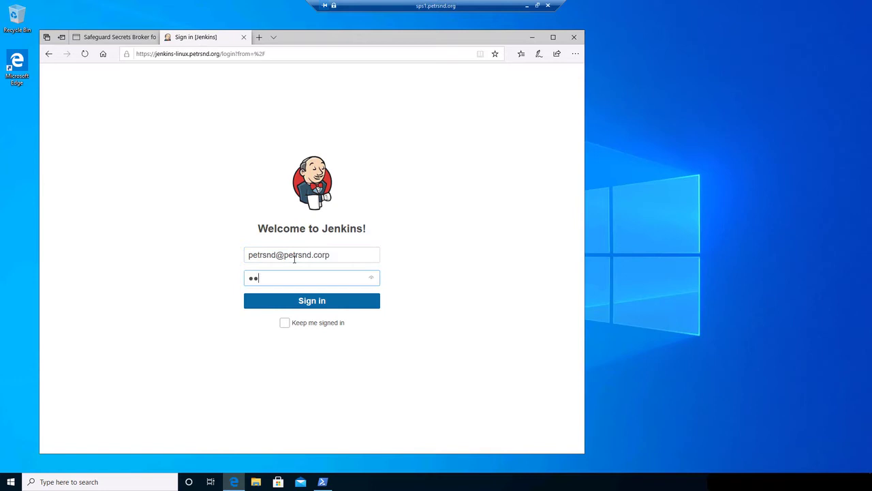
text(********)
key(Return)
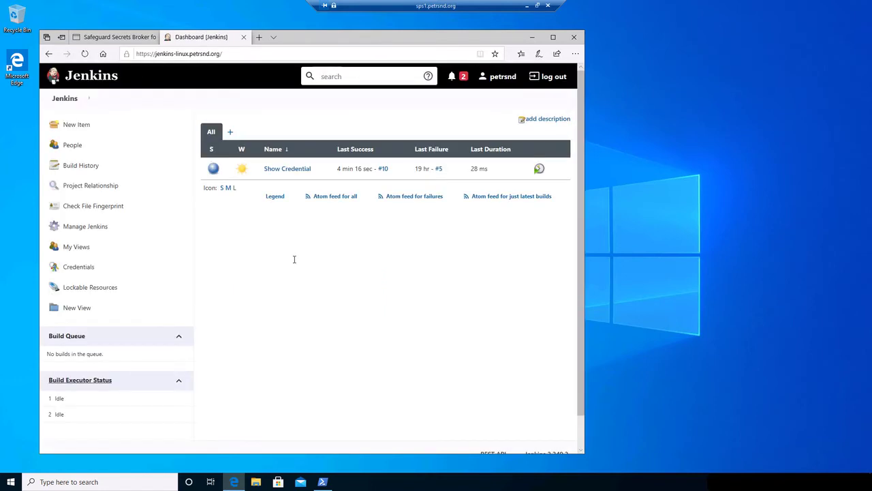
Open the Show Credential job's configuration and scroll to its Execute shell build step
click(305, 171)
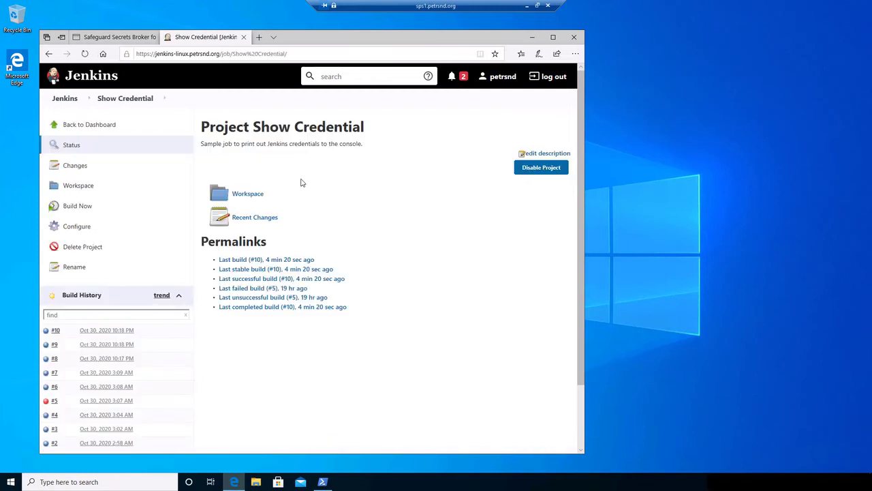
click(83, 229)
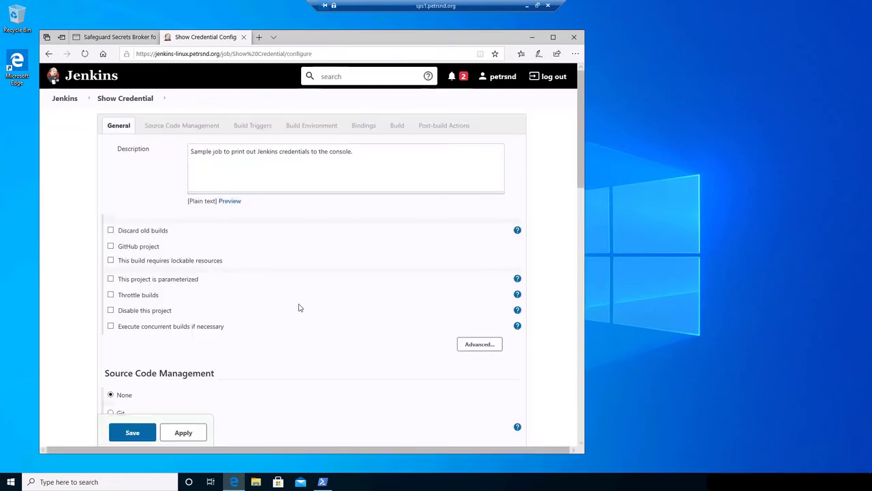
scroll(298, 308, down, 1)
scroll(298, 308, down, 2)
scroll(298, 308, down, 2)
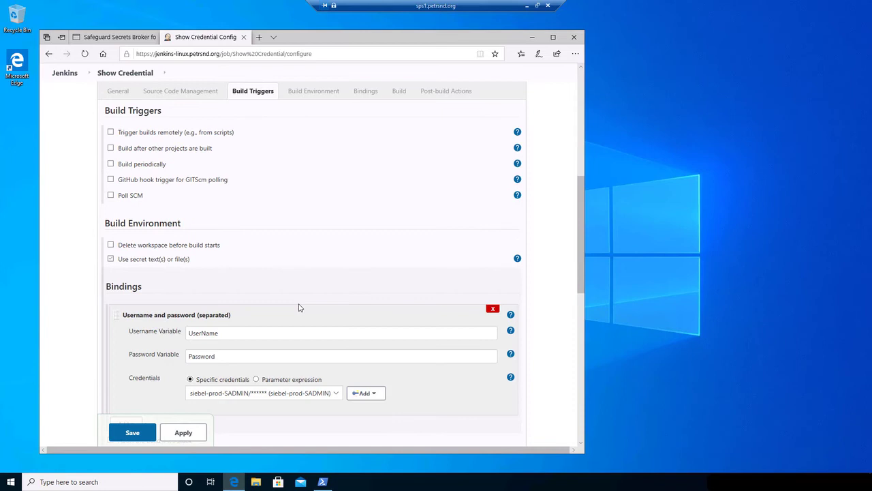
scroll(298, 308, down, 1)
scroll(299, 304, down, 1)
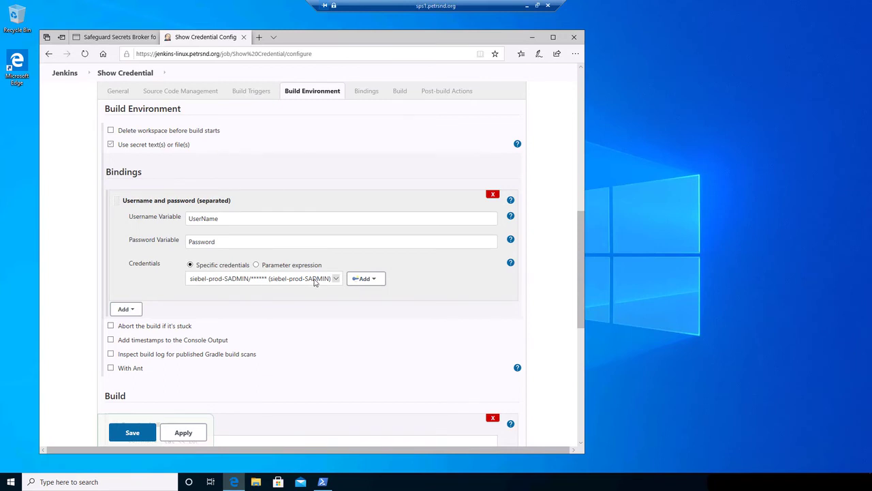
scroll(314, 281, down, 1)
scroll(315, 282, down, 2)
scroll(315, 281, down, 3)
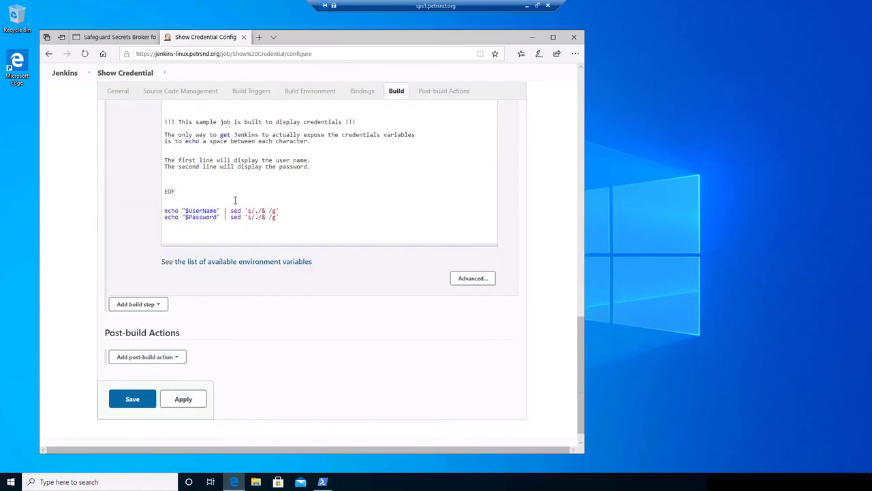
scroll(235, 200, up, 1)
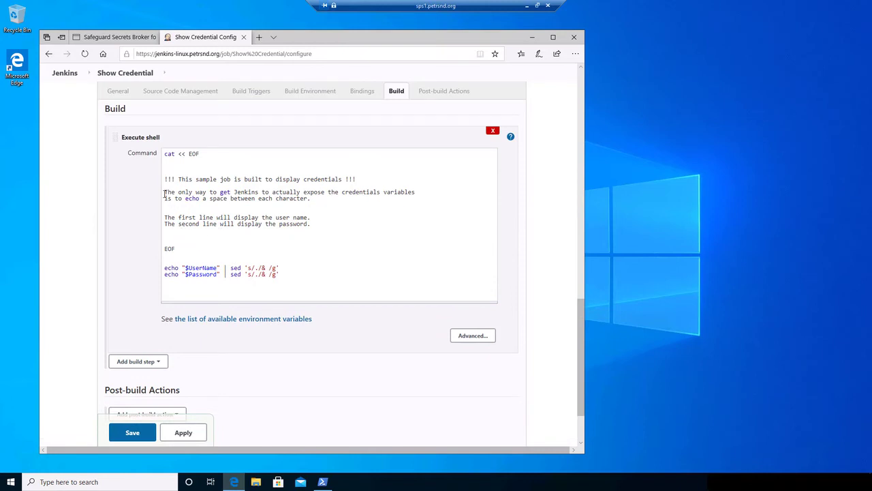
Highlight the script's explanation lines and the $Password variable echoed through sed
drag(209, 208, 296, 229)
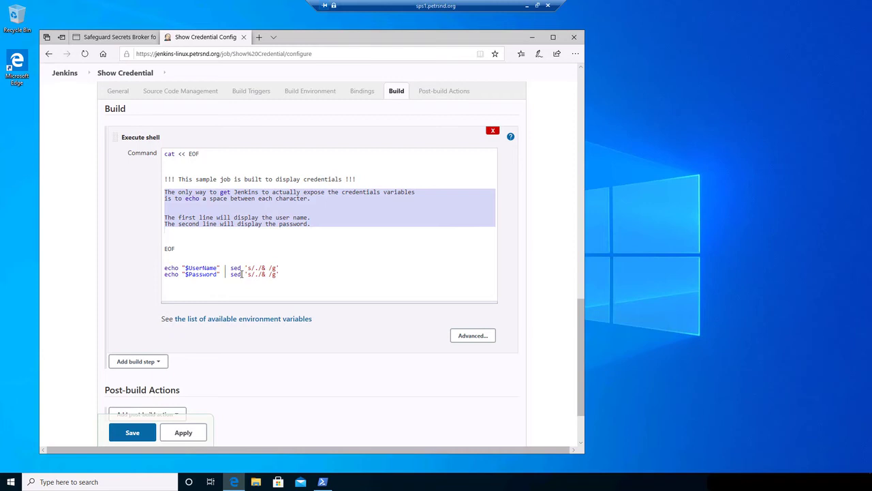
double_click(195, 268)
double_click(197, 274)
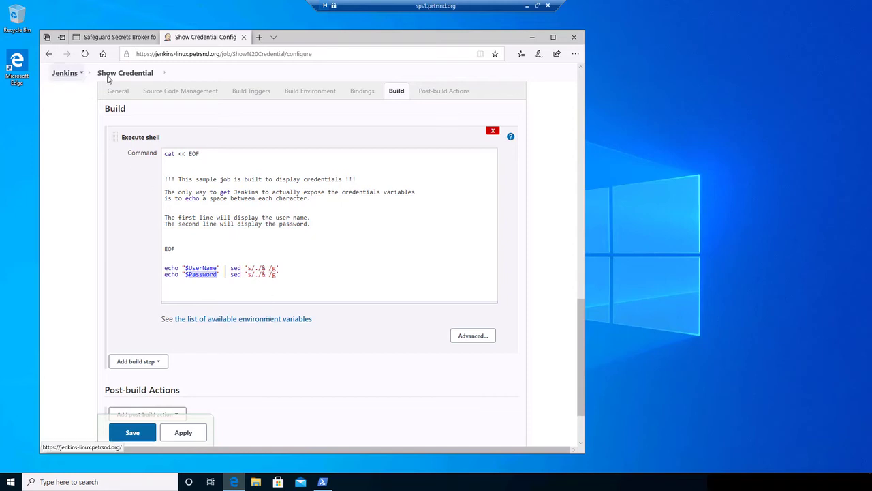
Open build #10's console output and highlight the siebel-prod-SADMIN user name and password lines
key(alt+Left)
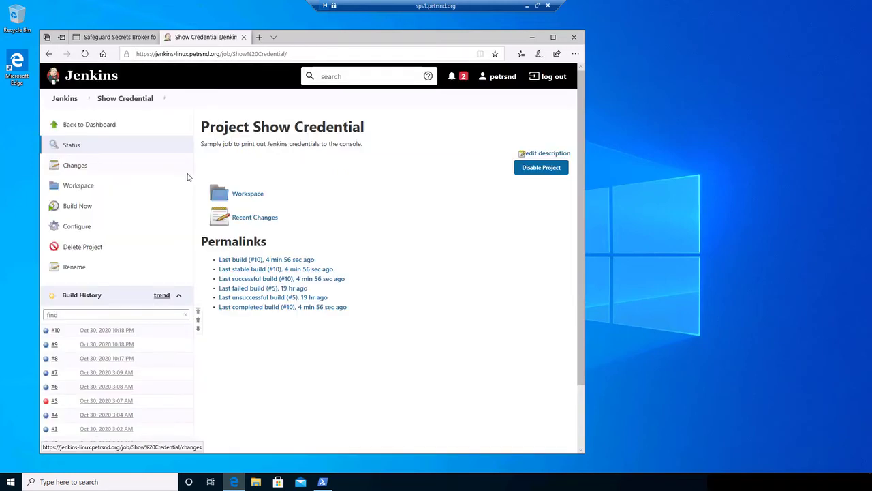
click(105, 331)
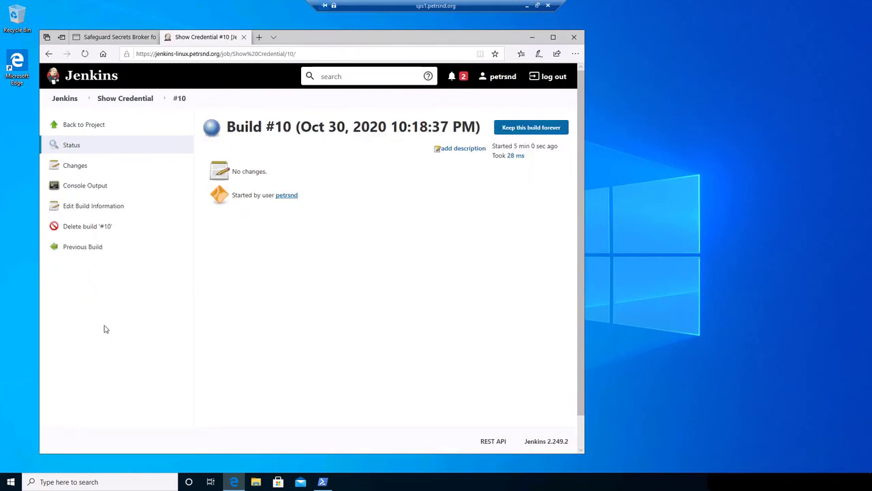
click(88, 187)
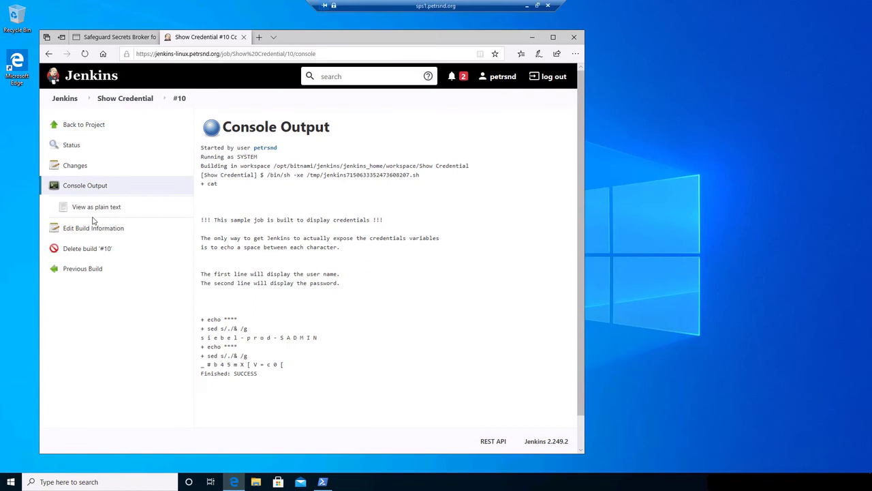
drag(319, 339, 201, 339)
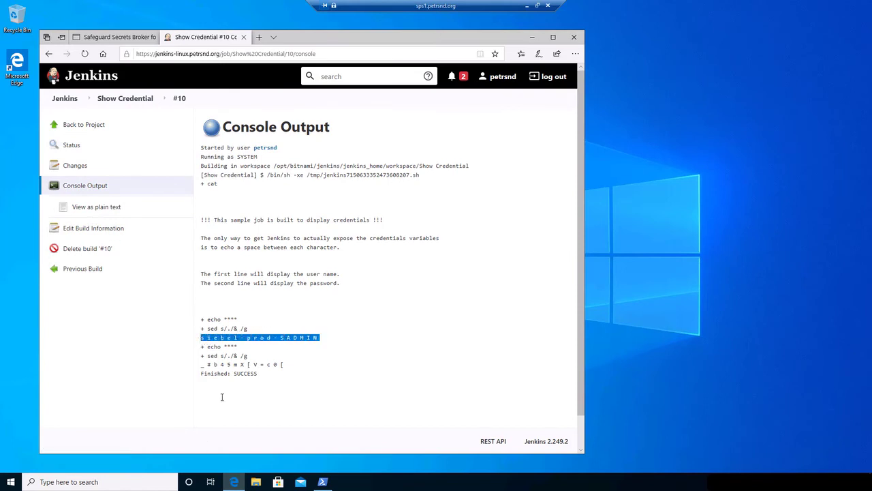
drag(289, 366, 200, 368)
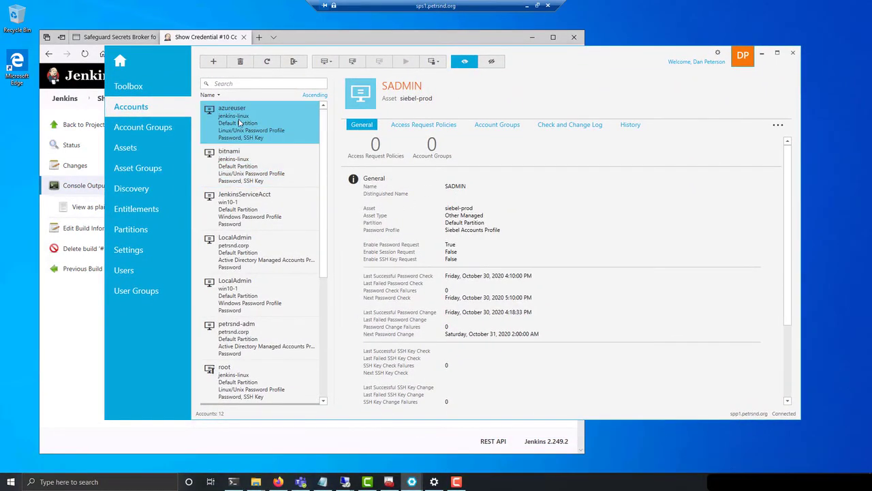
Run Account Security > Change Password on siebel-prod SADMIN and check the Tasks list for success
scroll(241, 205, down, 1)
scroll(241, 205, down, 1)
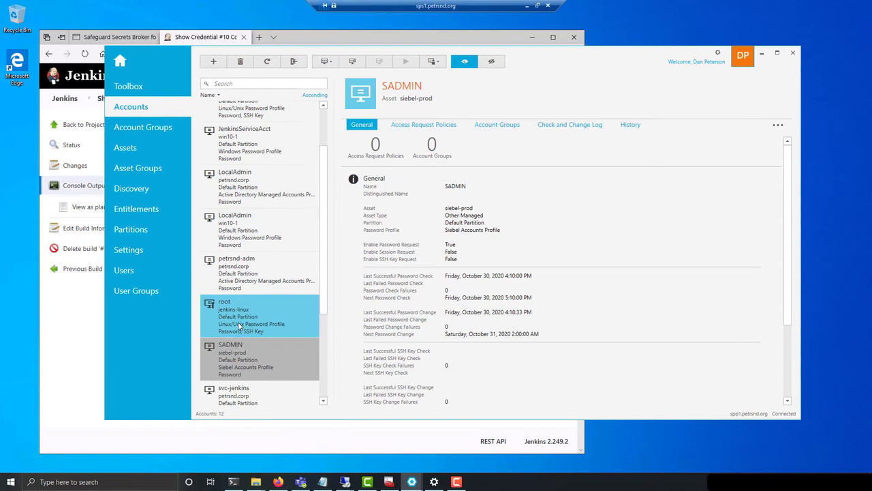
click(243, 349)
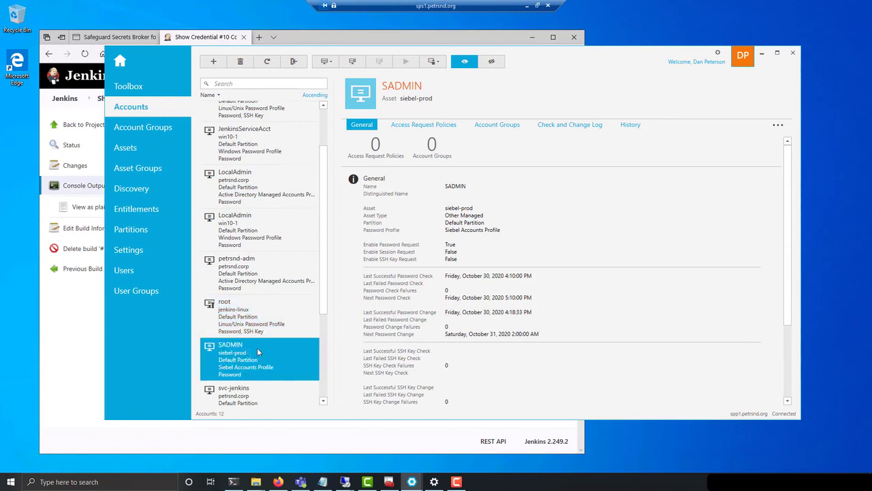
right_click(262, 369)
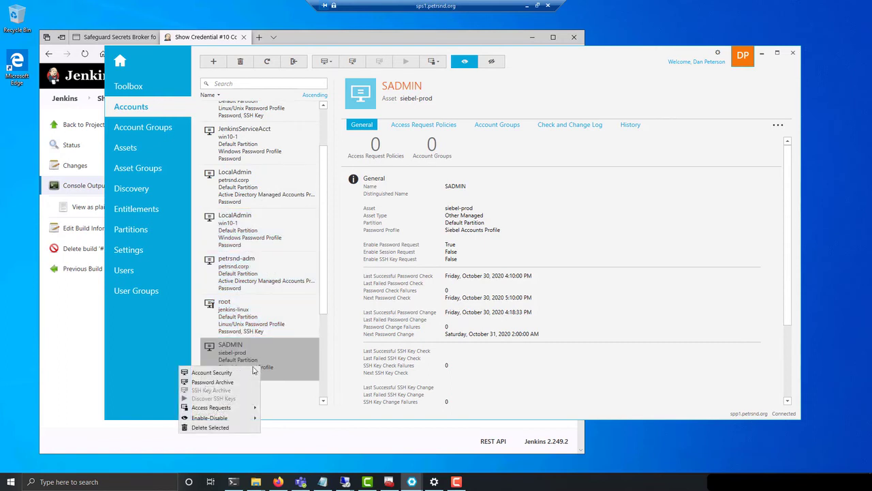
mouse_move(217, 372)
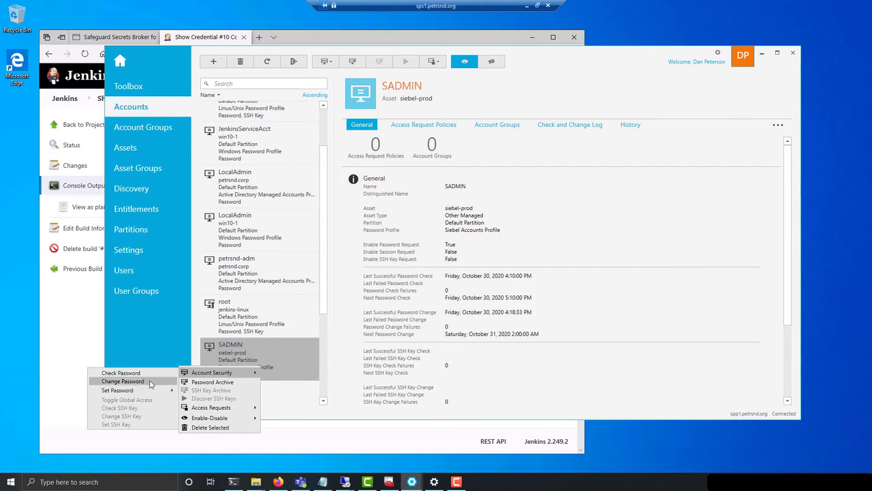
click(150, 382)
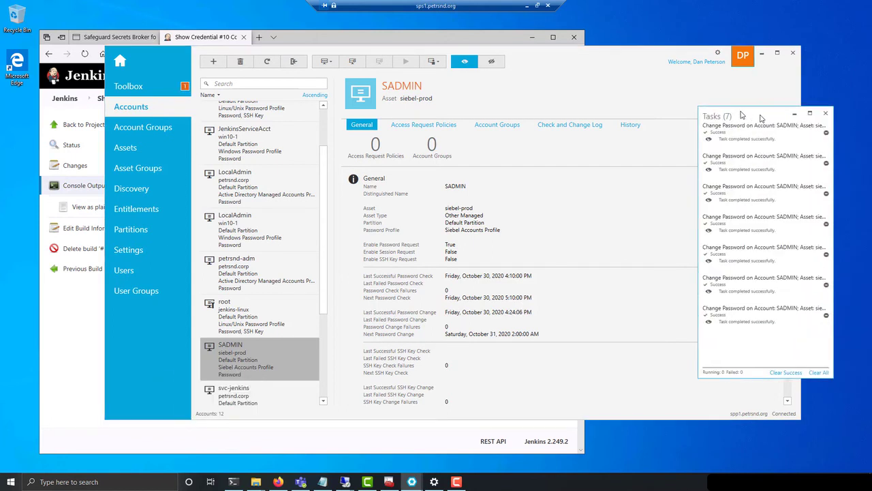
drag(723, 119, 500, 118)
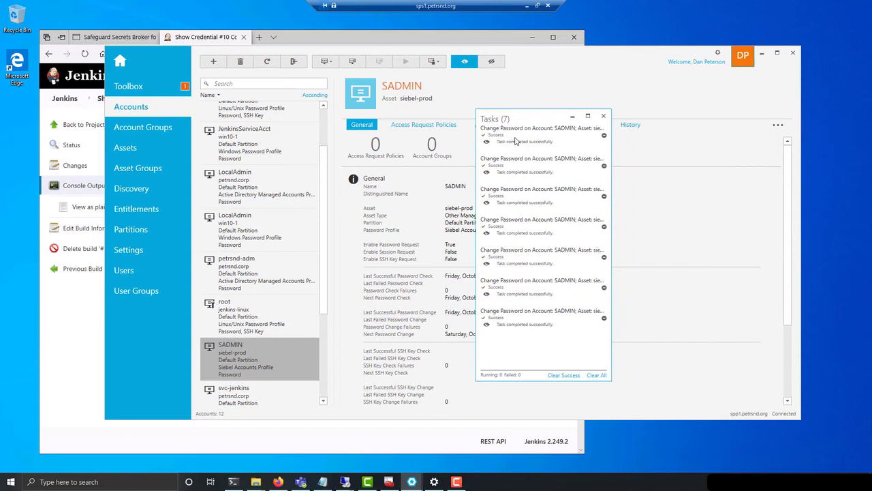
Build Show Credential again and highlight the new SADMIN password in build #11's console output
click(289, 41)
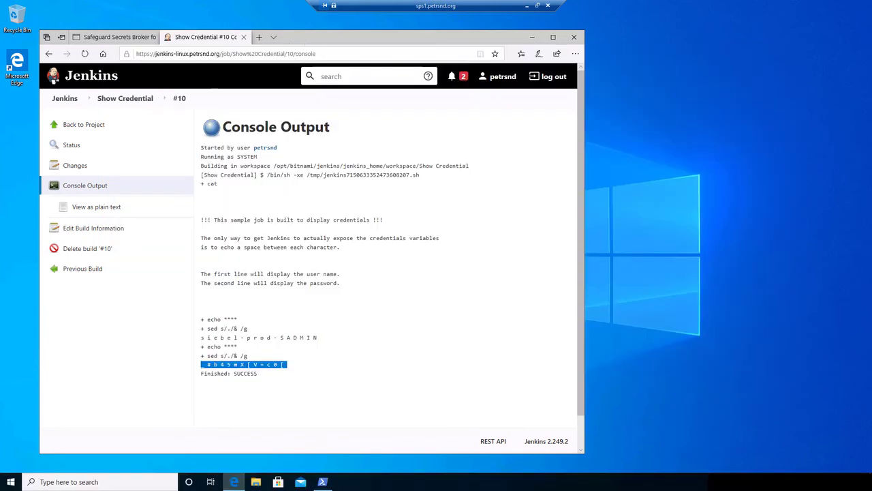
click(124, 100)
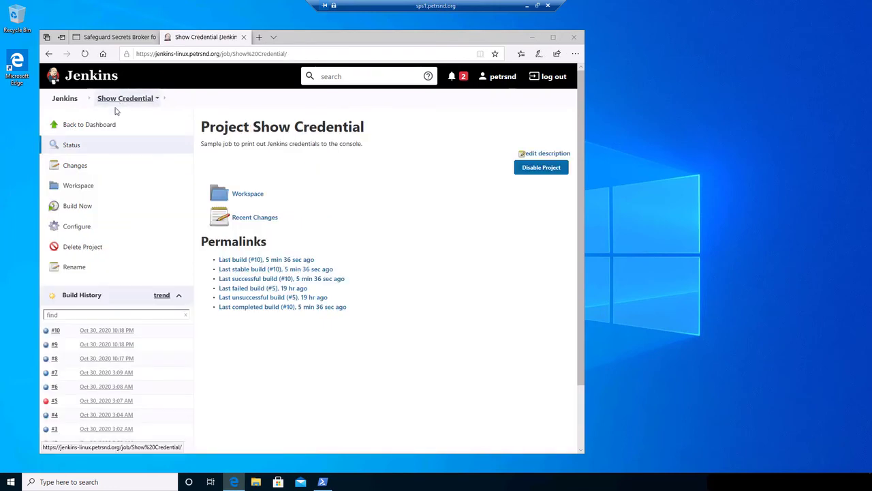
click(75, 208)
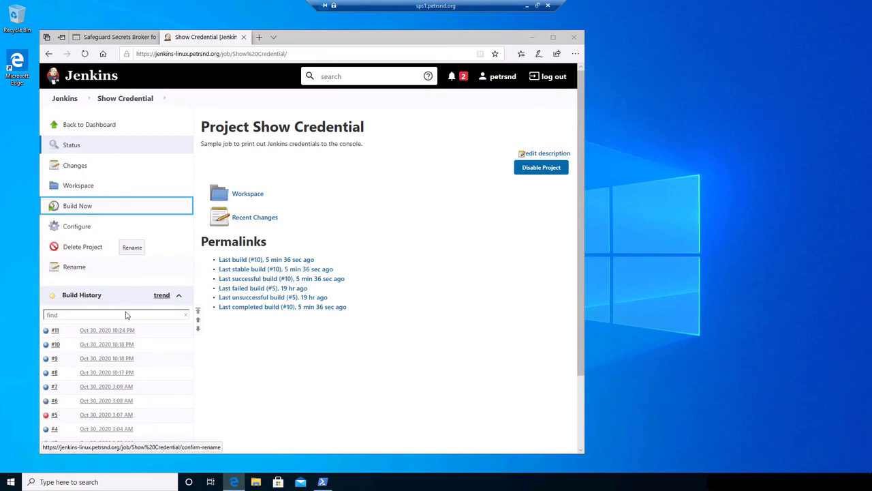
click(116, 330)
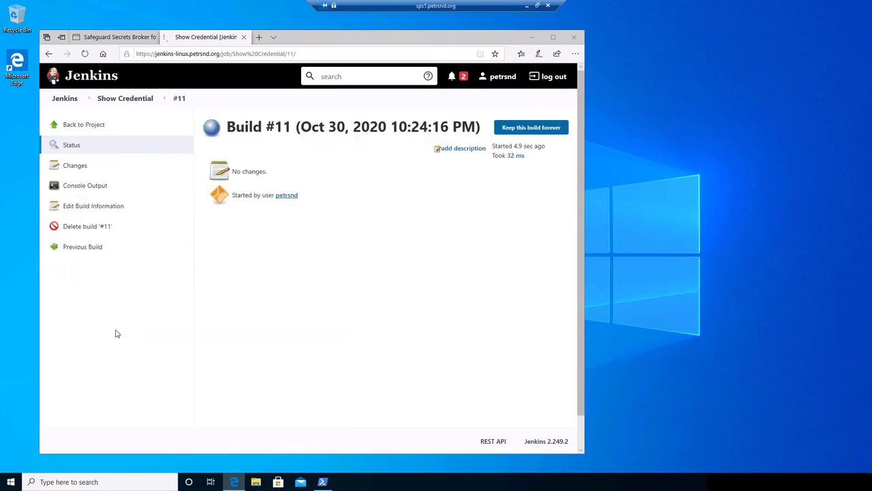
click(97, 186)
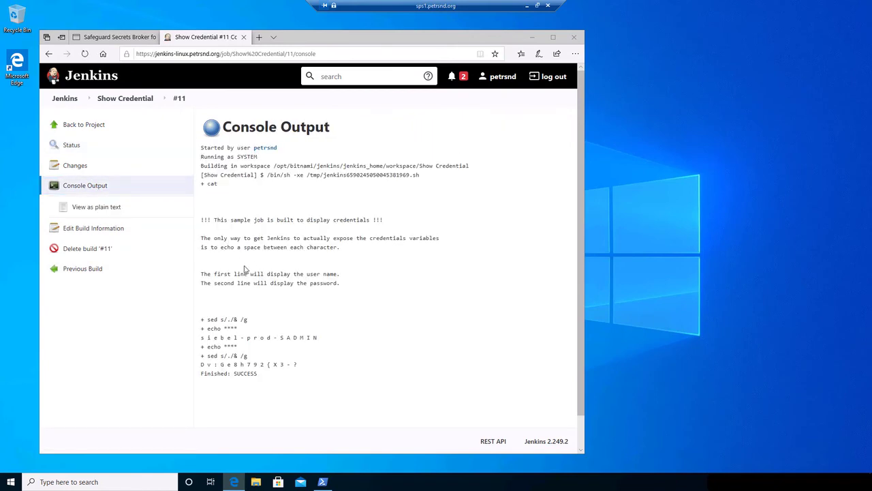
drag(201, 365, 304, 366)
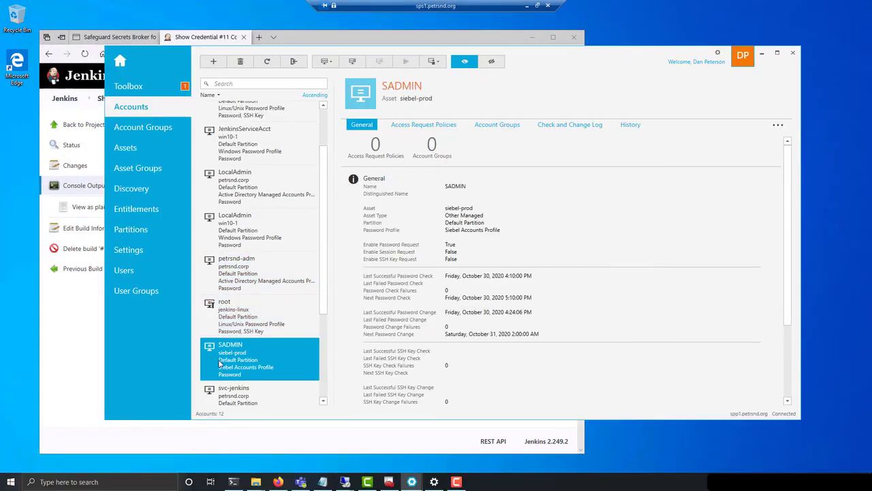
Run Account Security > Change Password again on the SADMIN account
right_click(244, 354)
mouse_move(196, 361)
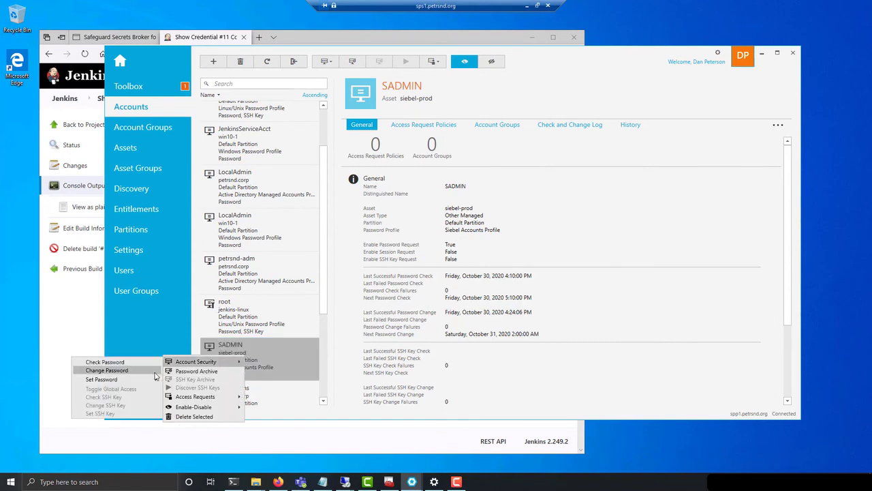
click(159, 372)
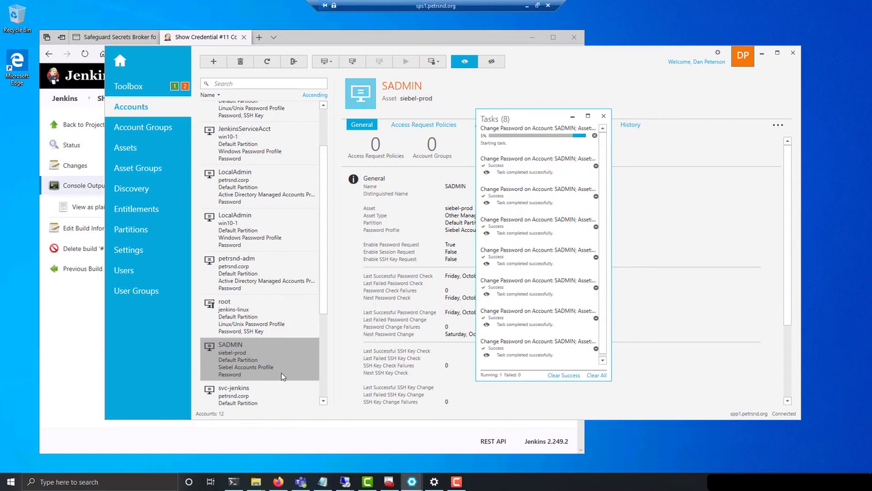
Build Show Credential as #12, highlight its newest SADMIN password, then show Secrets Broker
click(66, 360)
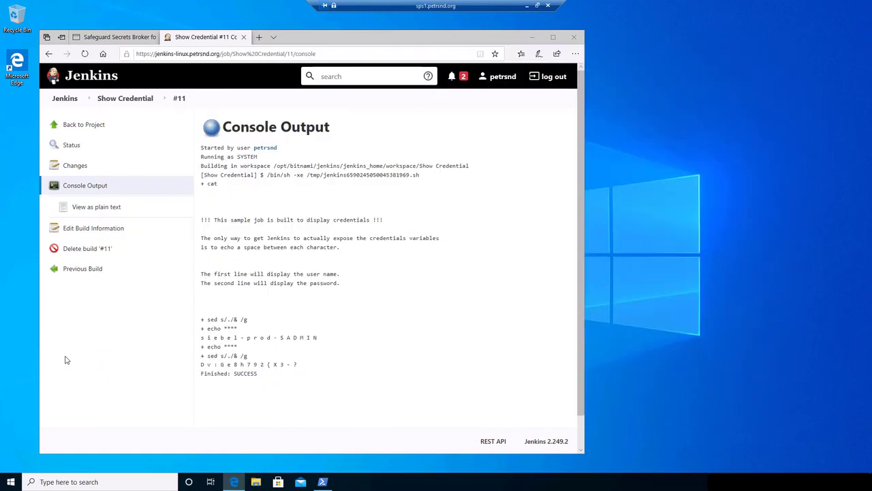
click(80, 128)
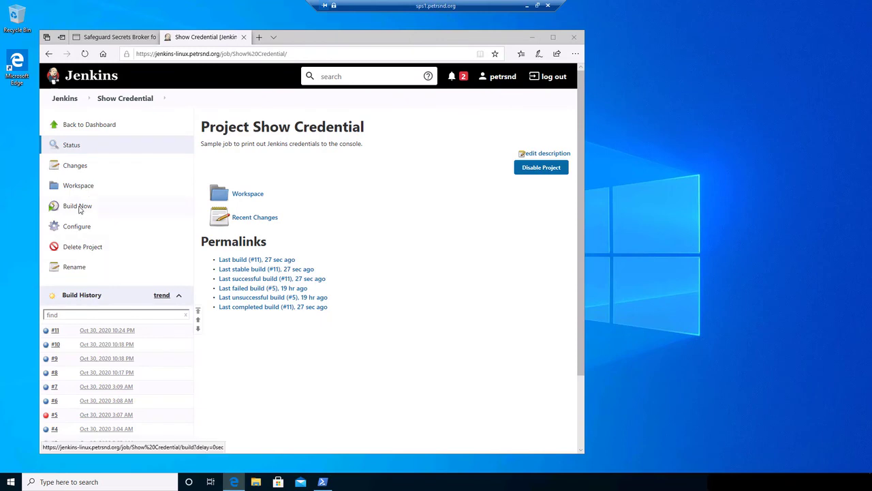
click(79, 208)
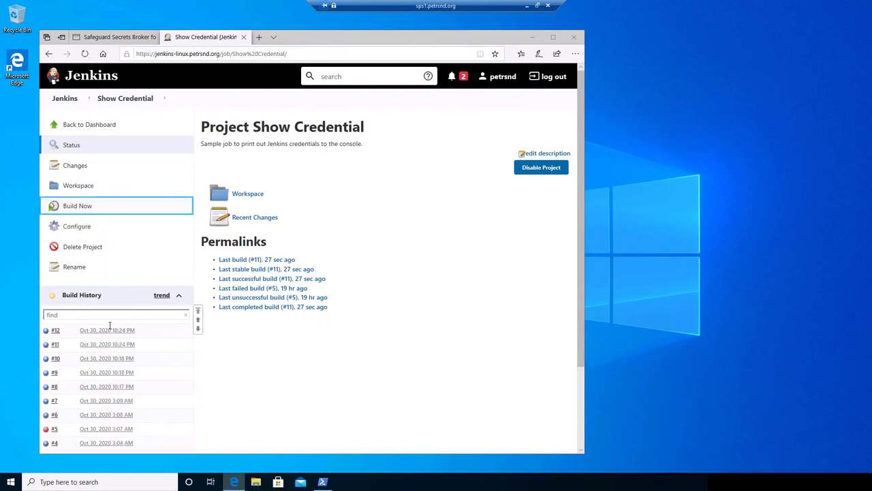
click(108, 331)
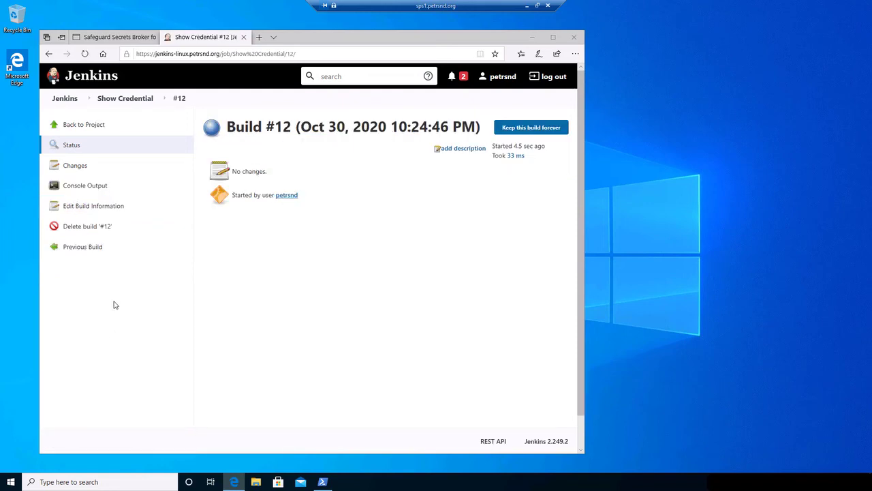
click(92, 188)
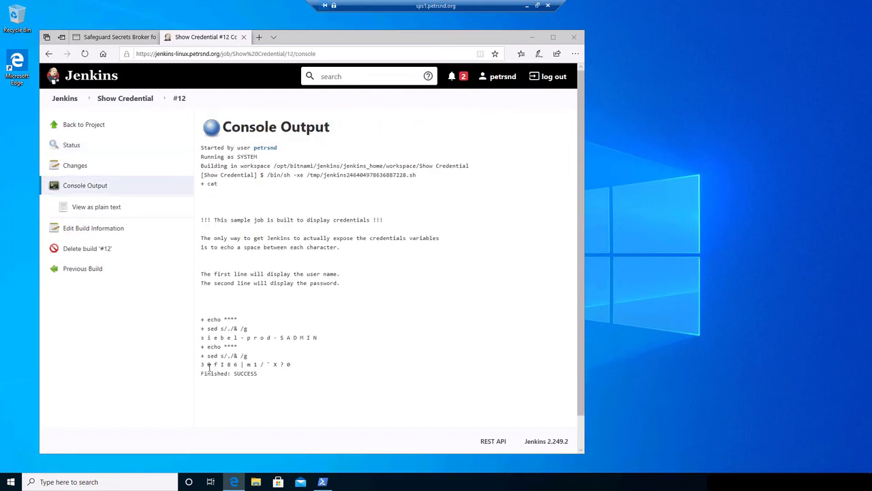
drag(201, 365, 289, 366)
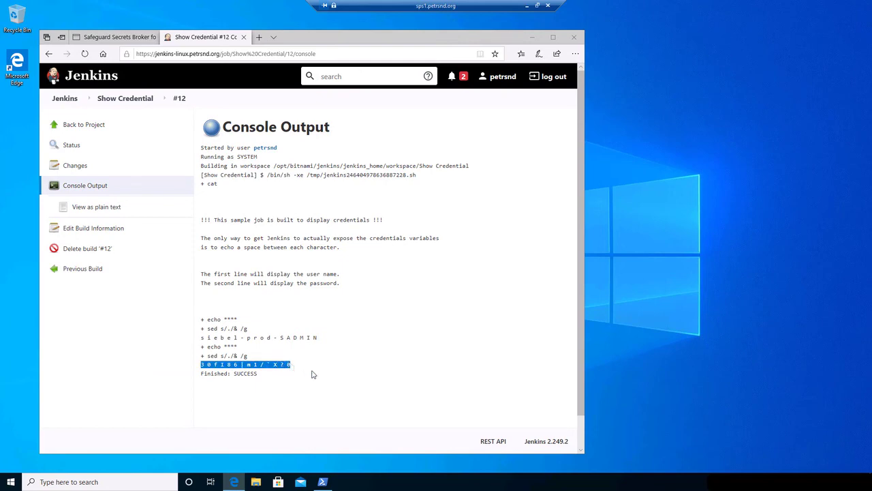
click(119, 38)
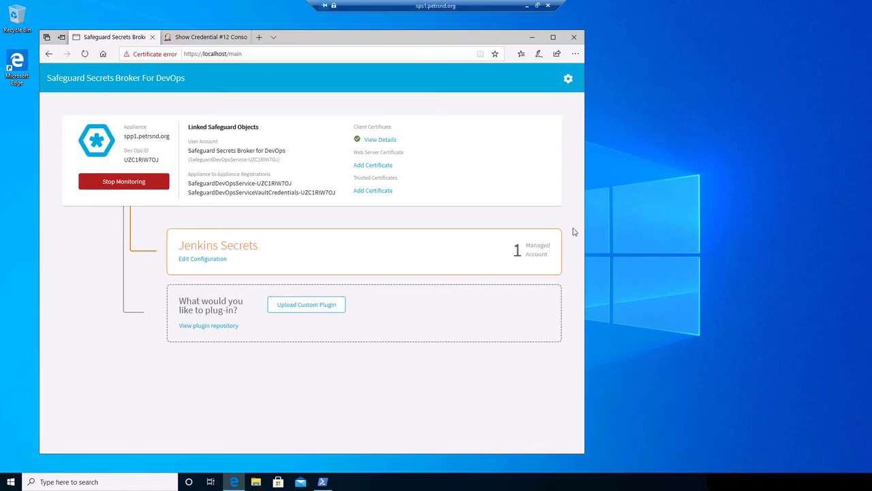